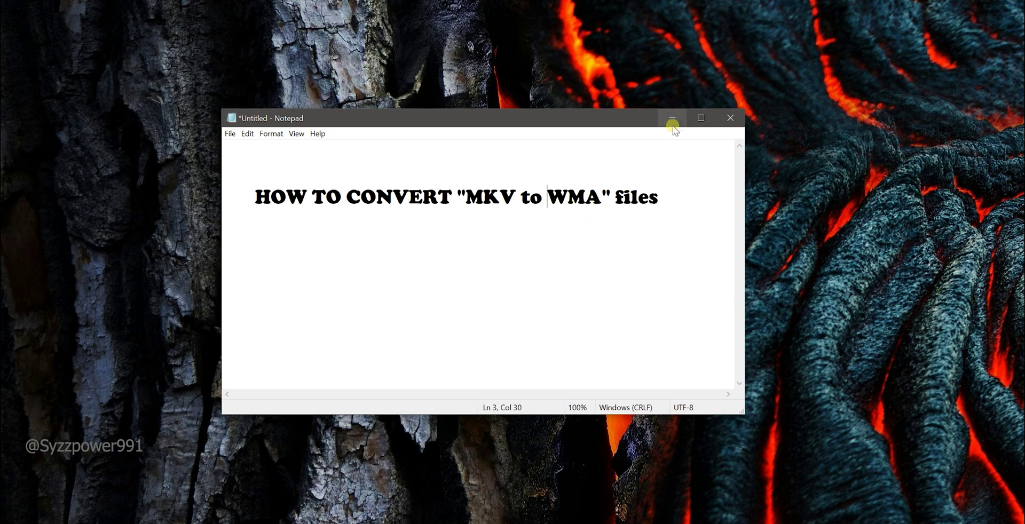
Search Google for "xmedia recode" and open the official xmedia-recode.de site from the results.
left_click(672, 118)
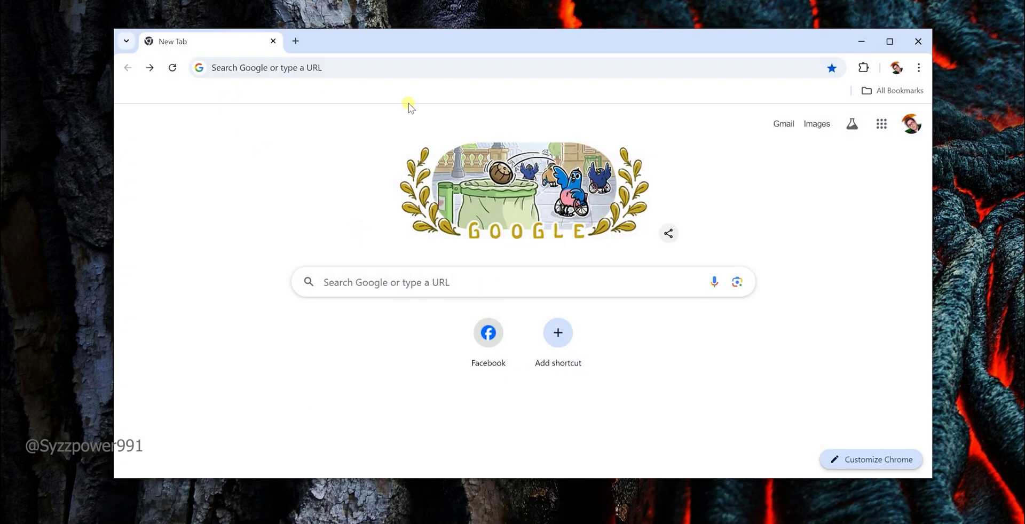
left_click(393, 281)
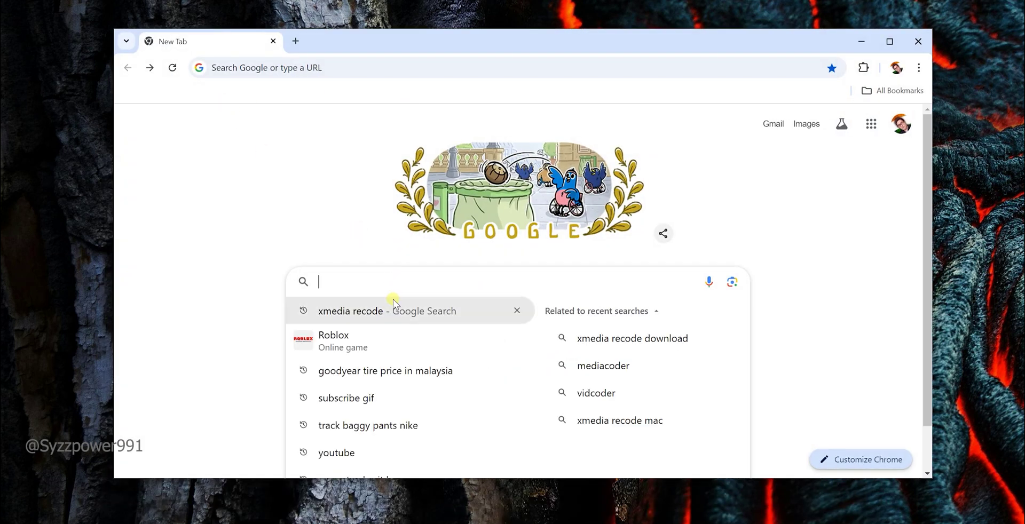
left_click(356, 311)
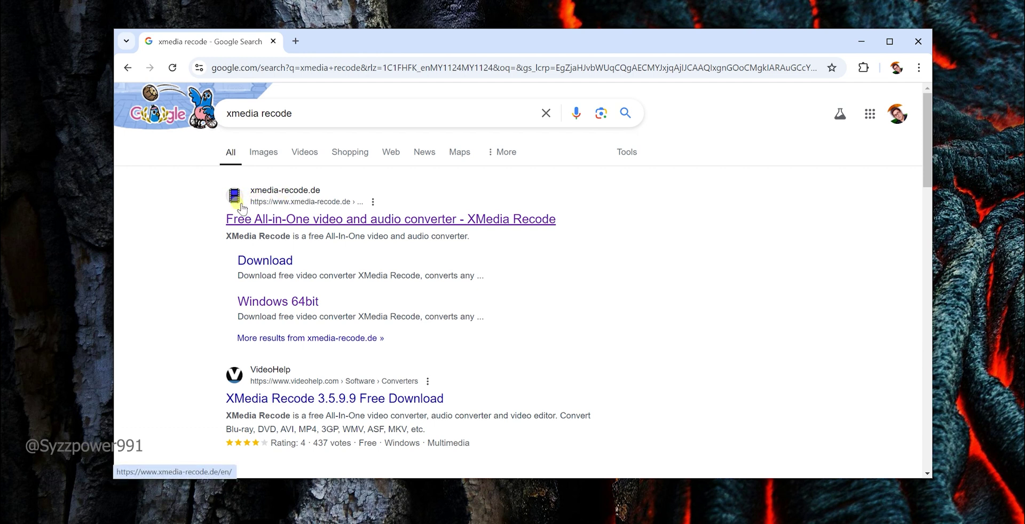
left_click(292, 223)
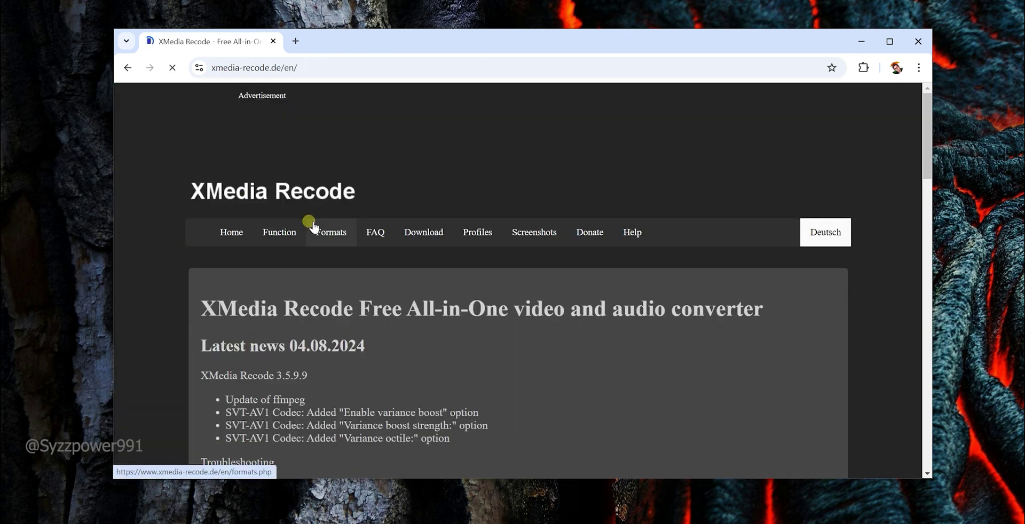
Examine the XMedia Recode home page for the latest version, the supported format conversions and the system requirements.
mouse_move(404, 232)
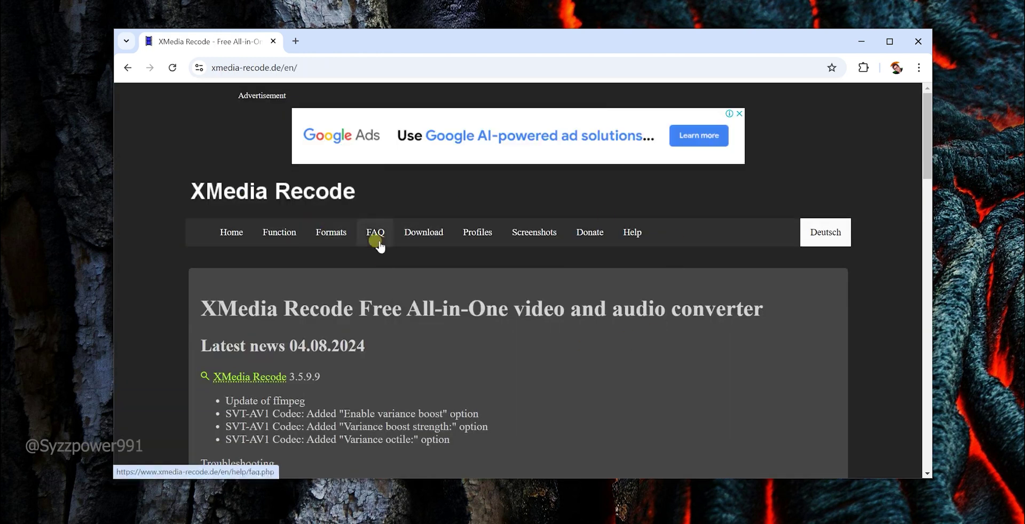
scroll(320, 178, "down", 3)
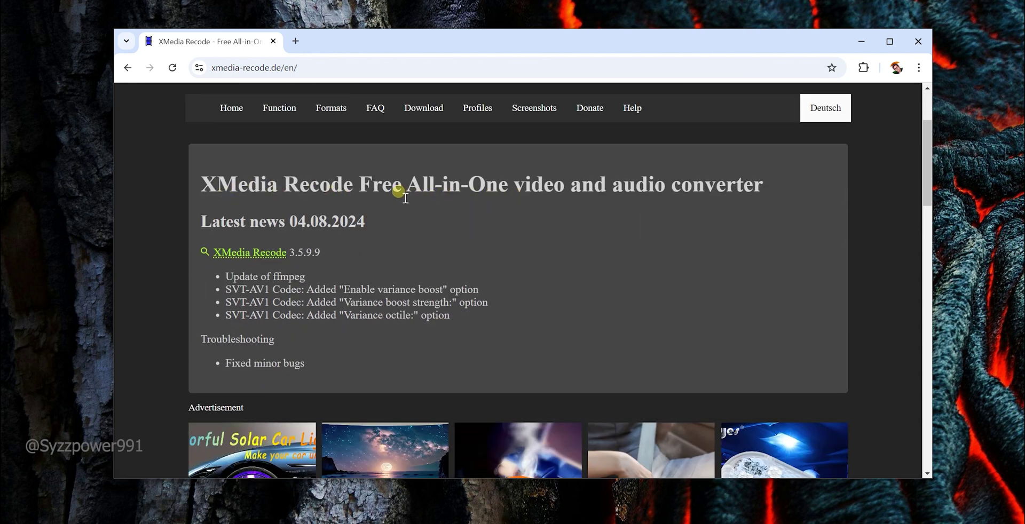
scroll(446, 193, "down", 3)
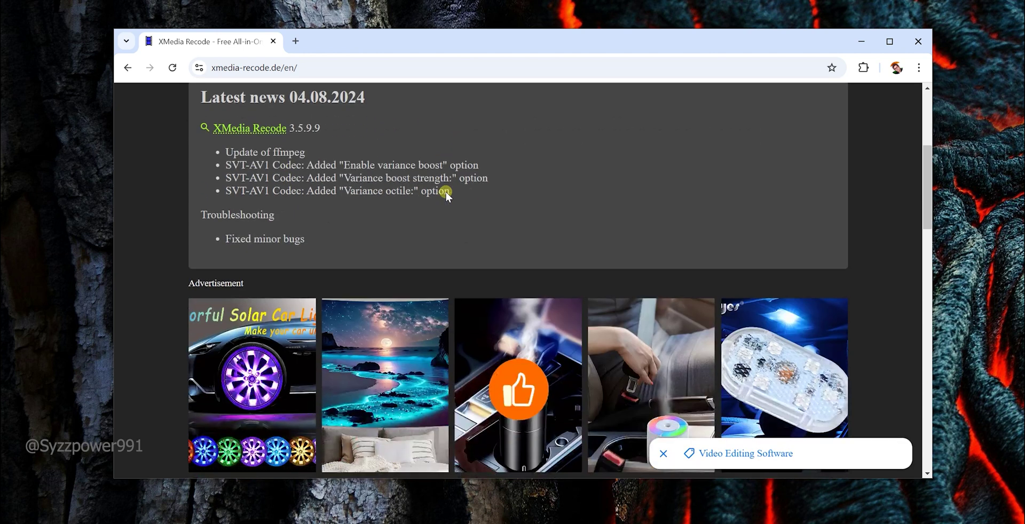
scroll(295, 147, "up", 3)
left_click_drag(291, 252, 328, 255)
scroll(367, 234, "down", 15)
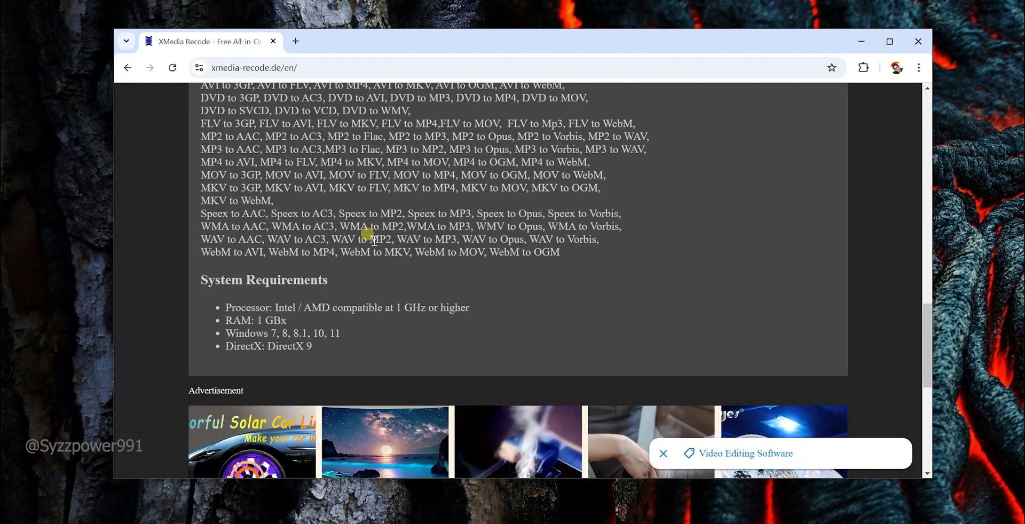
scroll(368, 235, "up", 3)
left_click_drag(204, 131, 596, 374)
scroll(484, 240, "down", 2)
scroll(485, 240, "down", 7)
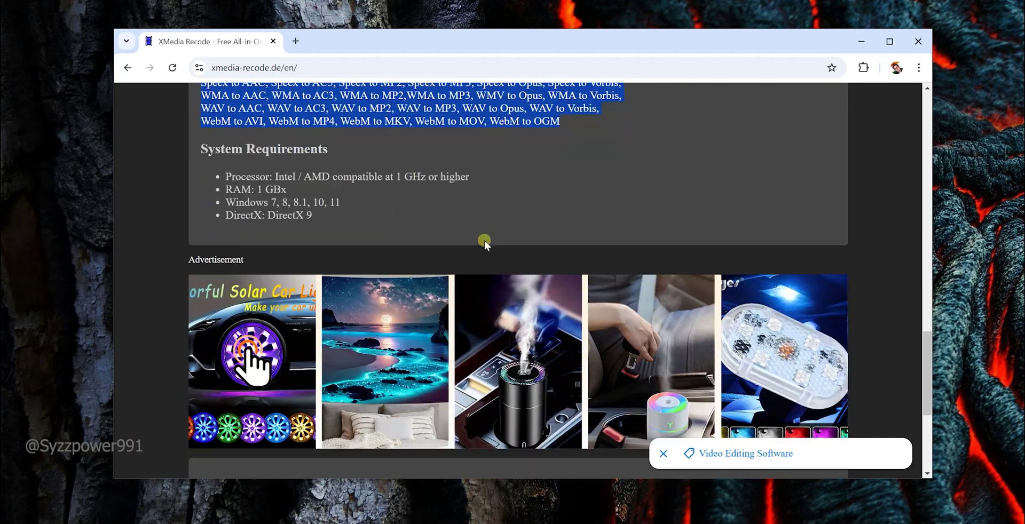
scroll(485, 241, "up", 8)
scroll(484, 240, "up", 15)
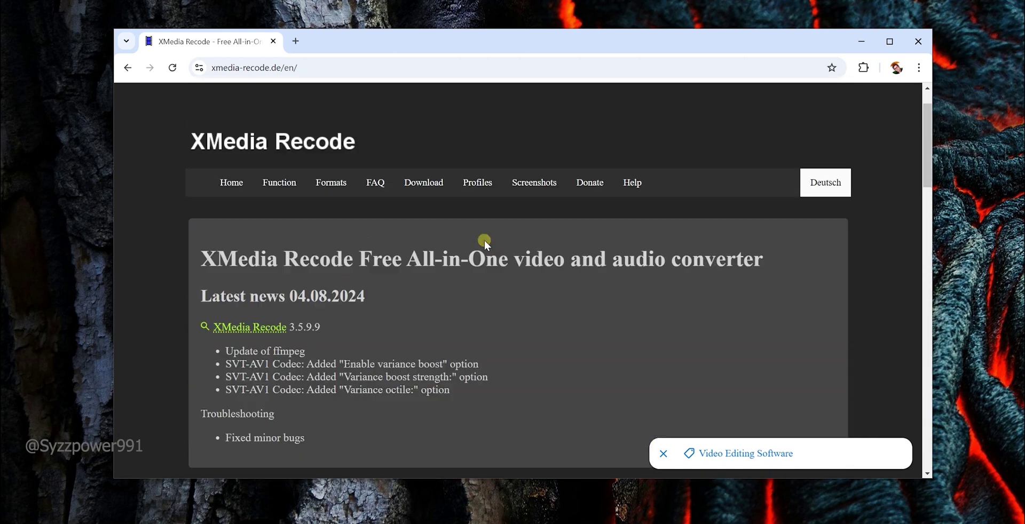
Open the Windows 64bit download page and review the details of the installer and portable editions.
mouse_move(436, 242)
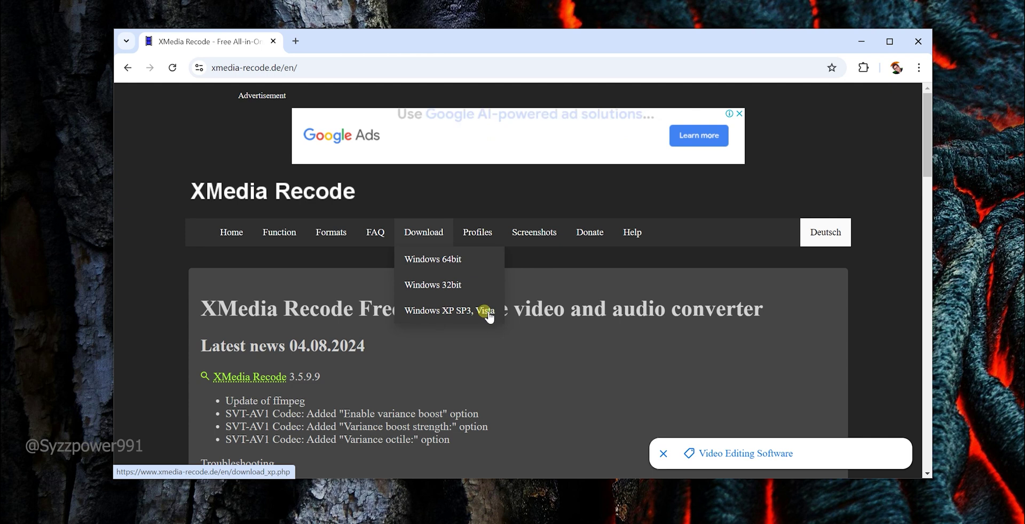
left_click(436, 262)
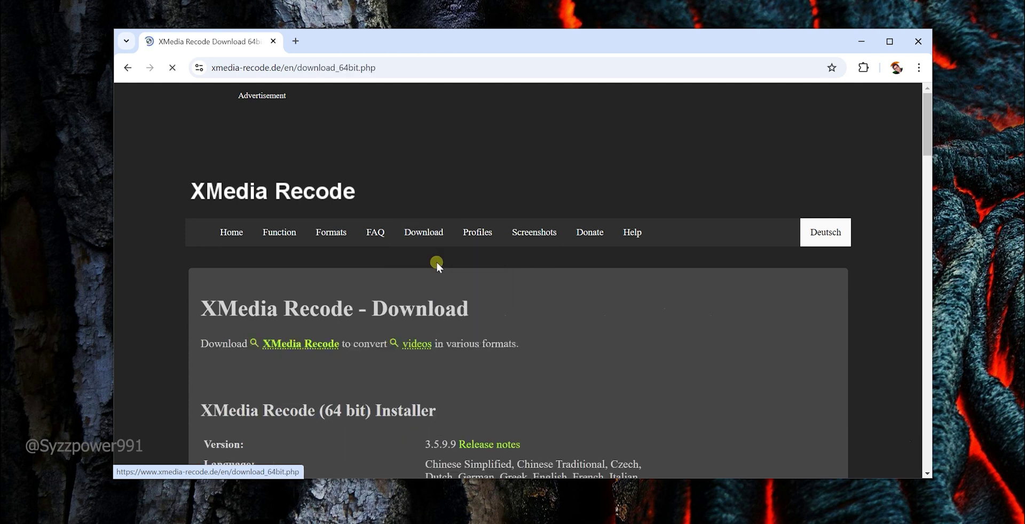
scroll(448, 238, "down", 3)
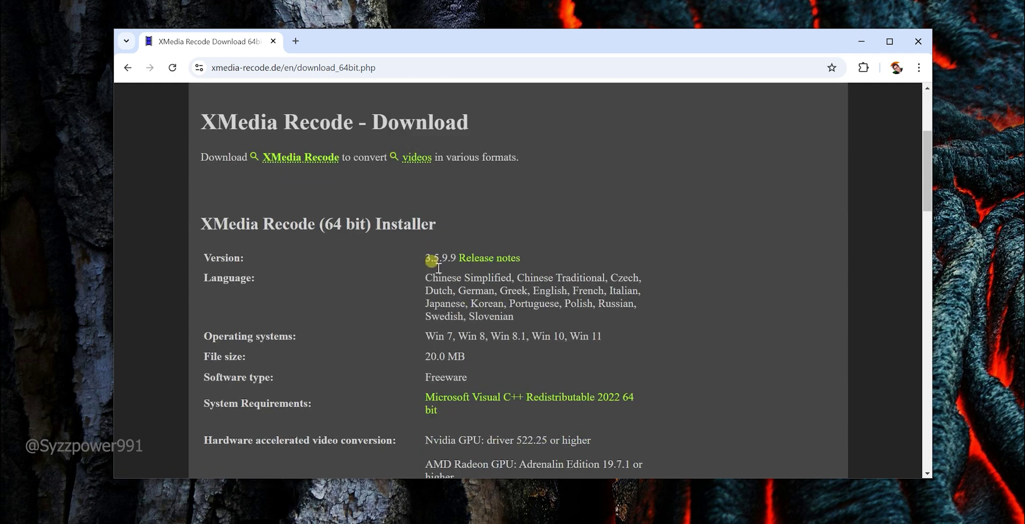
left_click_drag(425, 261, 575, 223)
scroll(574, 223, "down", 5)
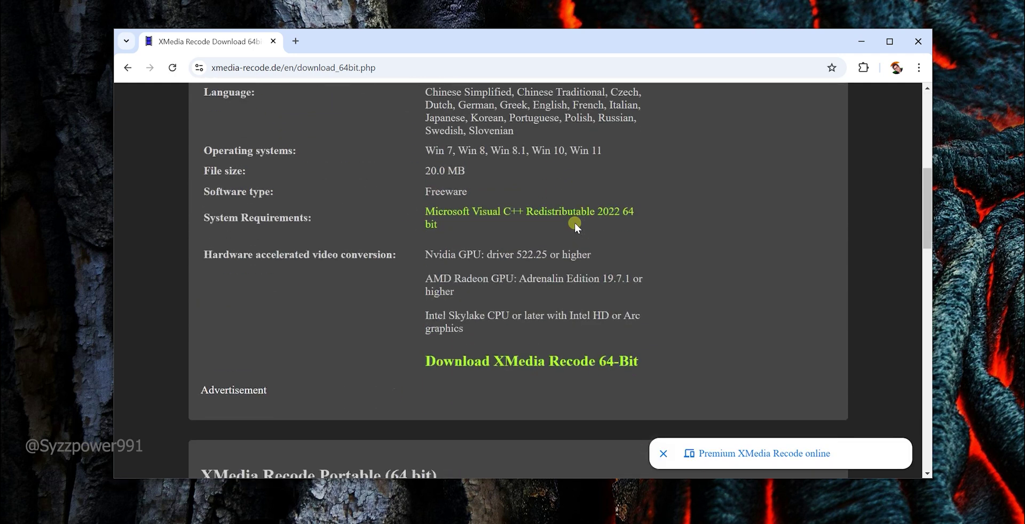
scroll(575, 223, "down", 2)
scroll(458, 258, "down", 3)
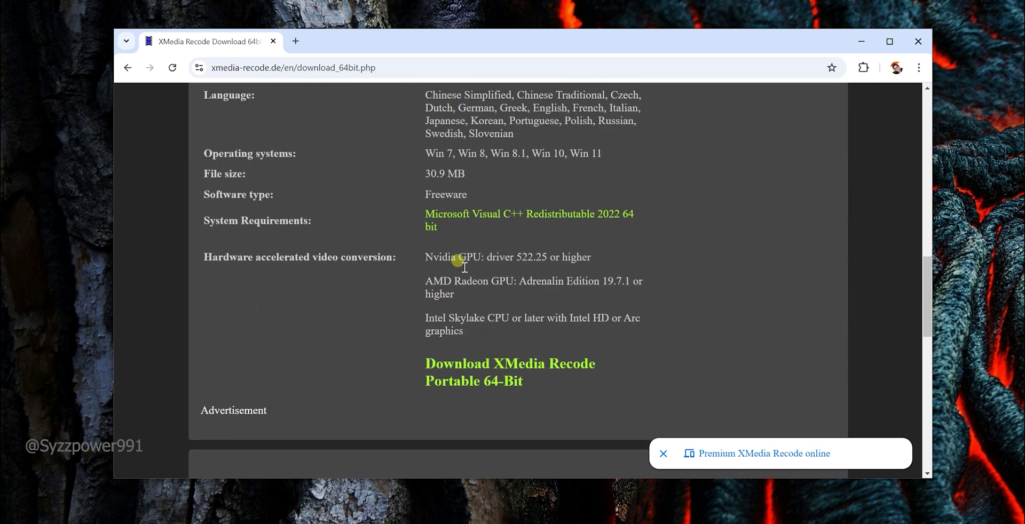
scroll(460, 261, "up", 7)
scroll(458, 258, "up", 6)
scroll(457, 259, "down", 3)
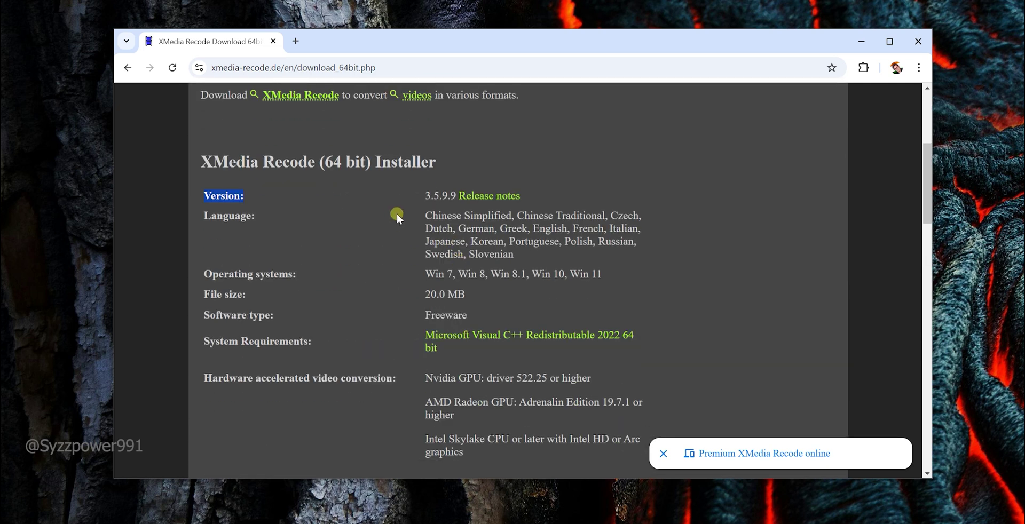
Download the XMedia Recode 64-Bit installer to the Programs downloads folder and minimize the browser.
scroll(375, 242, "down", 2)
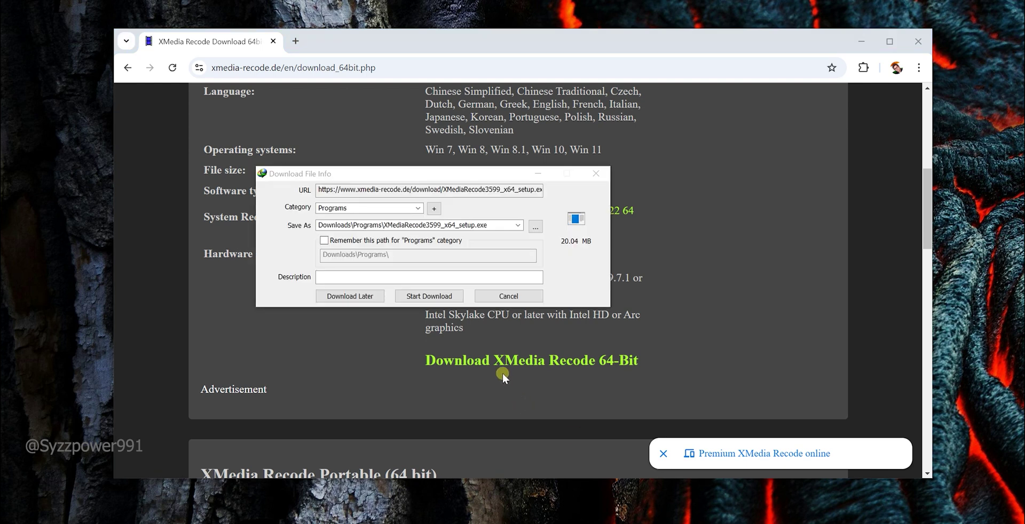
left_click(416, 296)
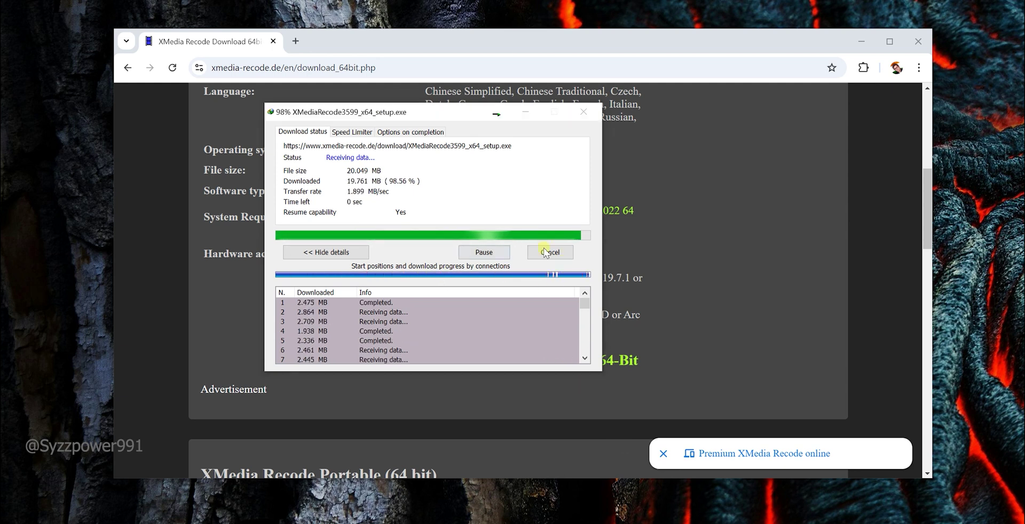
left_click(861, 41)
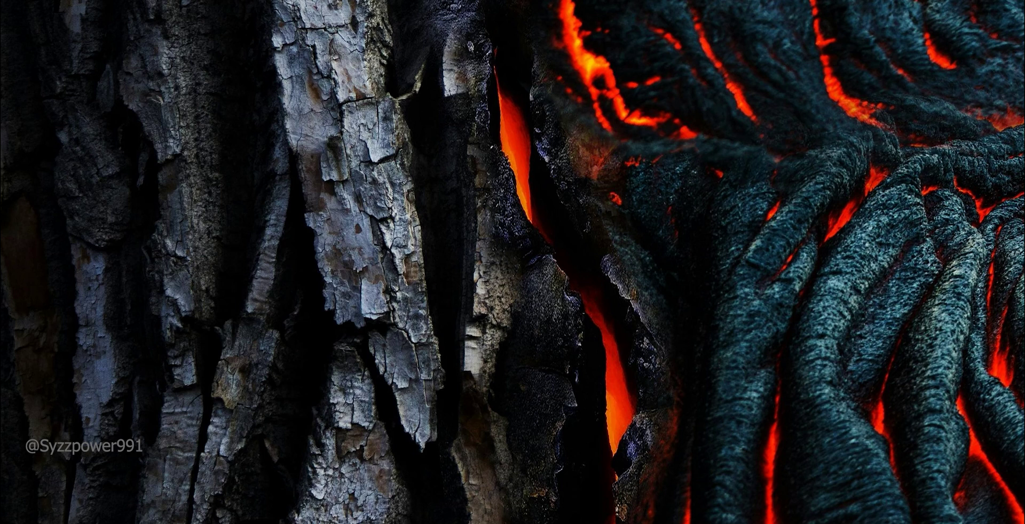
Place the downloaded XMediaRecode3599_x64_setup.exe on the desktop from Internet Download Manager and close the download manager.
key("alt+Tab")
left_click_drag(263, 12, 616, 75)
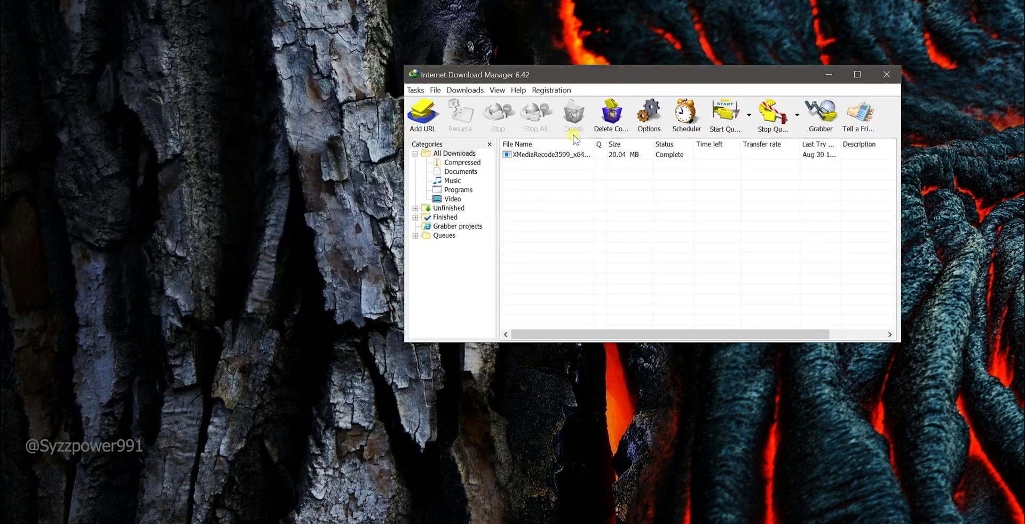
left_click(530, 156)
left_click_drag(531, 160, 321, 172)
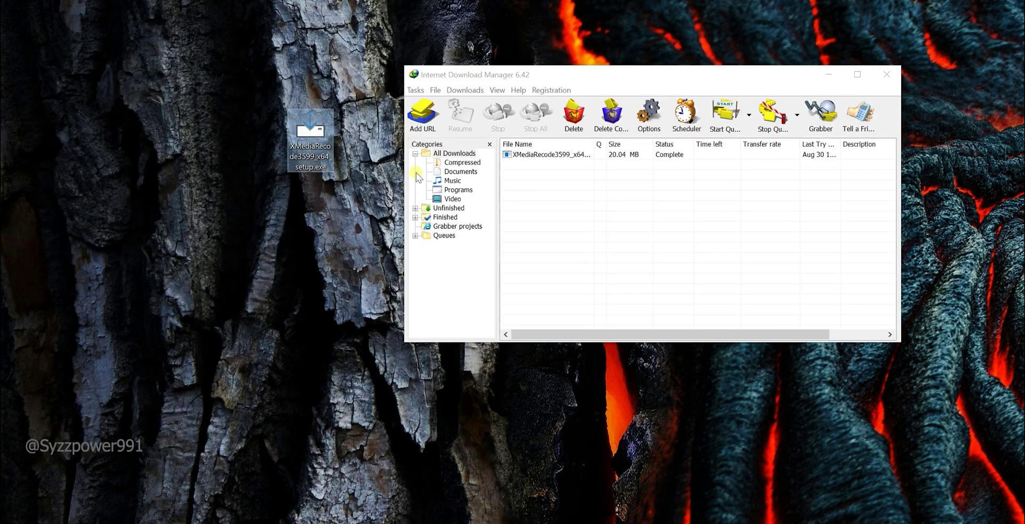
left_click(887, 75)
Run XMediaRecode3599_x64_setup.exe from the desktop as administrator with English as the setup language.
left_click(318, 134)
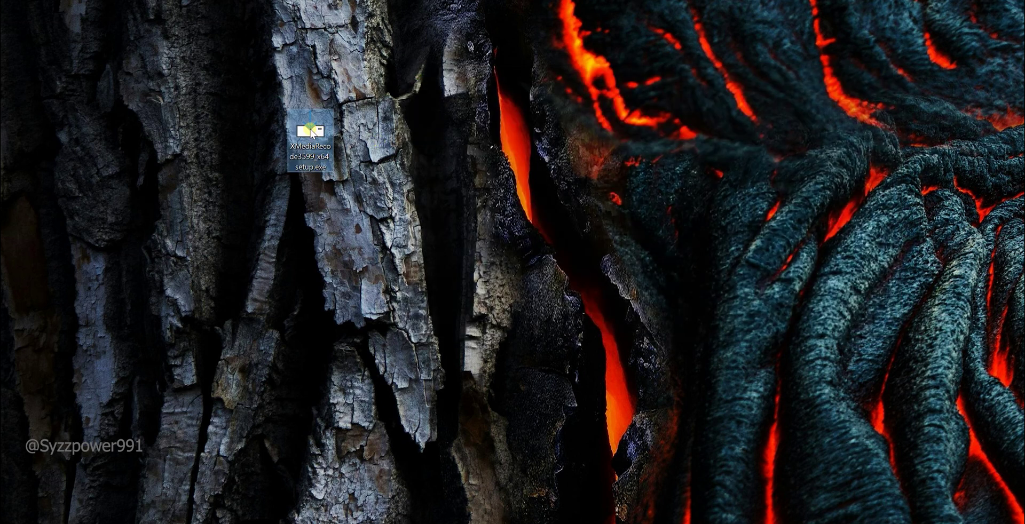
right_click(312, 133)
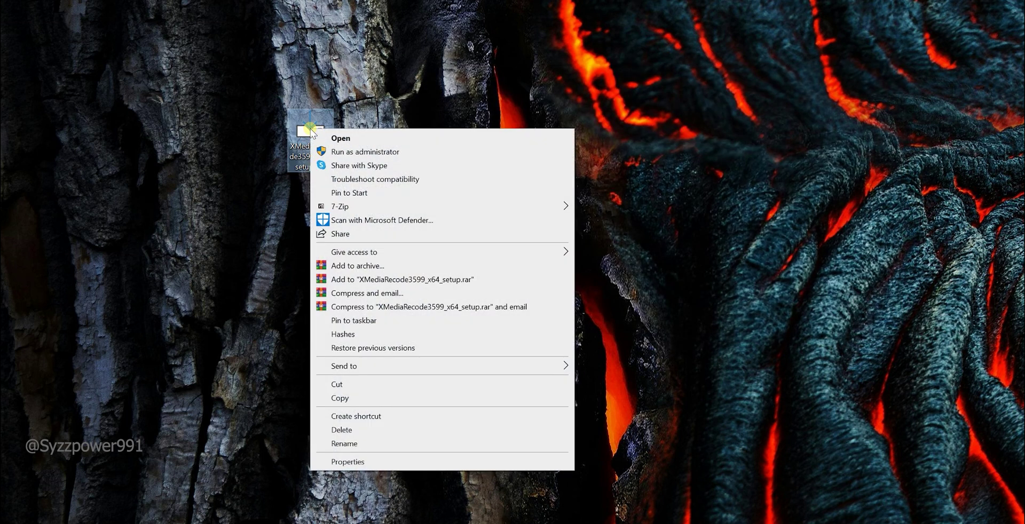
left_click(377, 155)
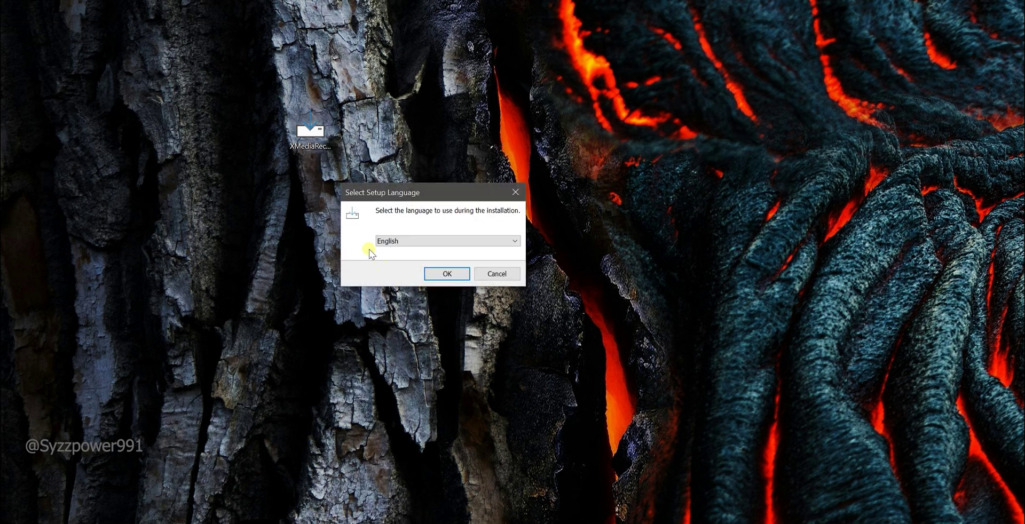
left_click(440, 248)
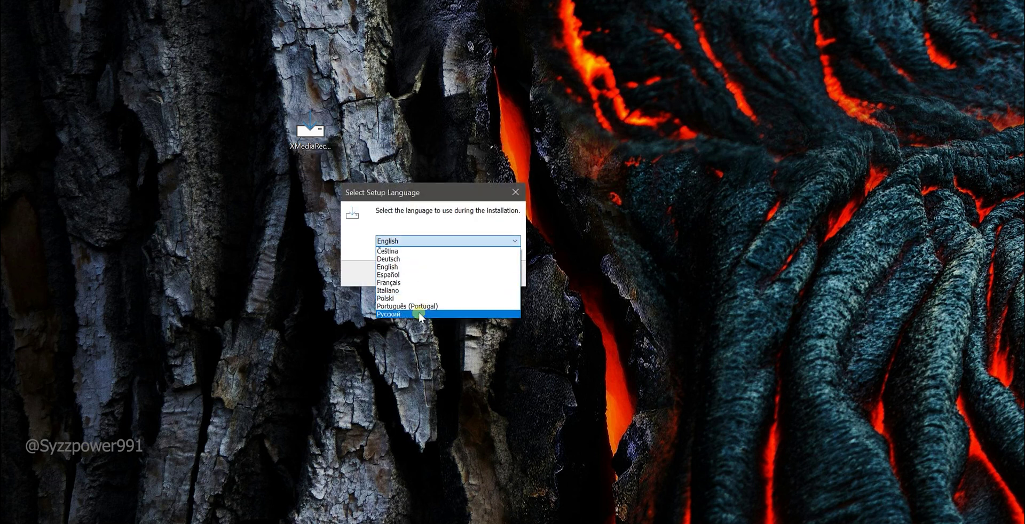
left_click(384, 244)
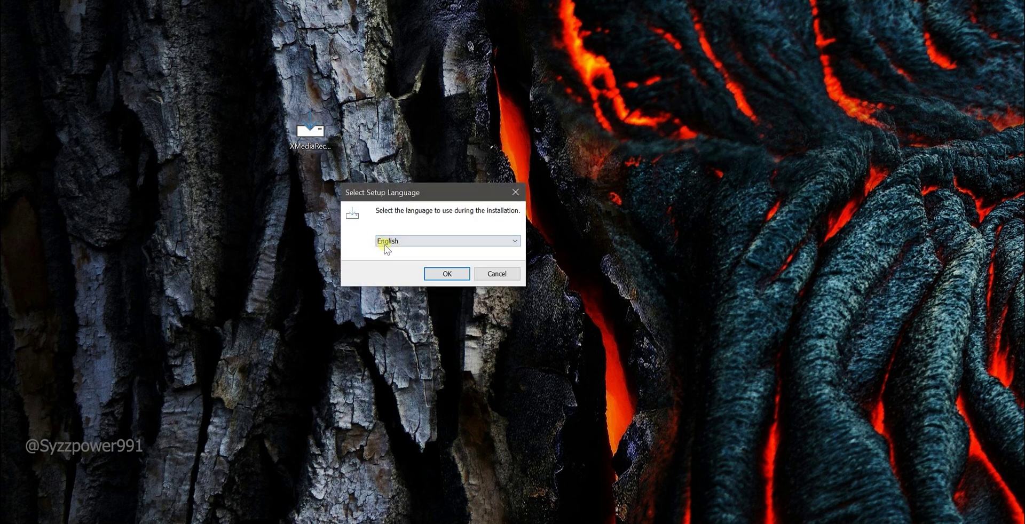
left_click(447, 273)
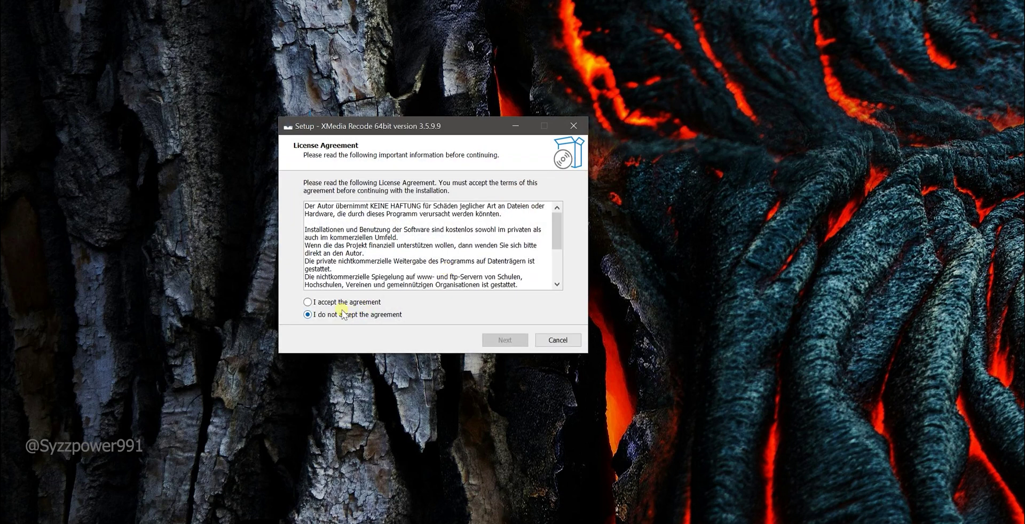
Accept the license agreement and keep the default destination, Full installation components and XMedia Recode 64bit Start Menu folder.
left_click(339, 302)
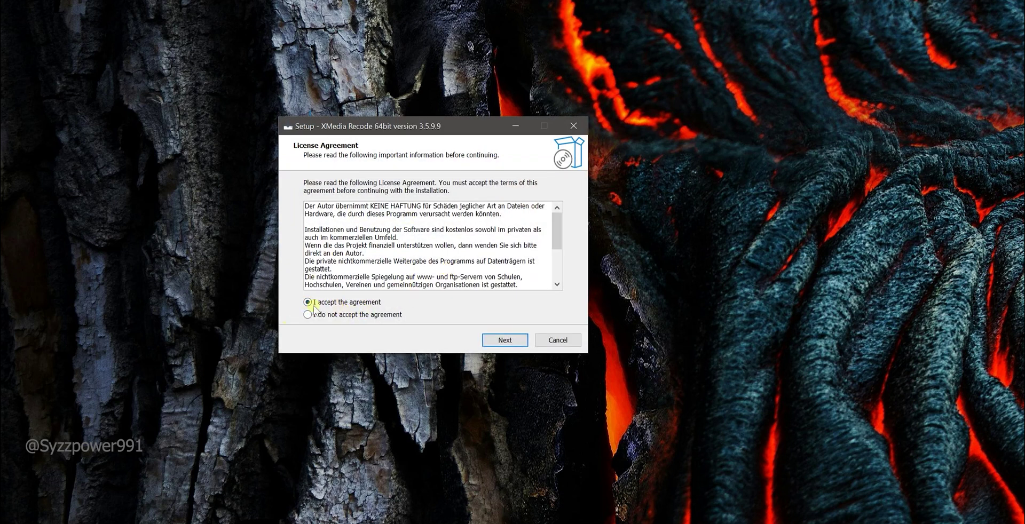
left_click(502, 342)
left_click(503, 338)
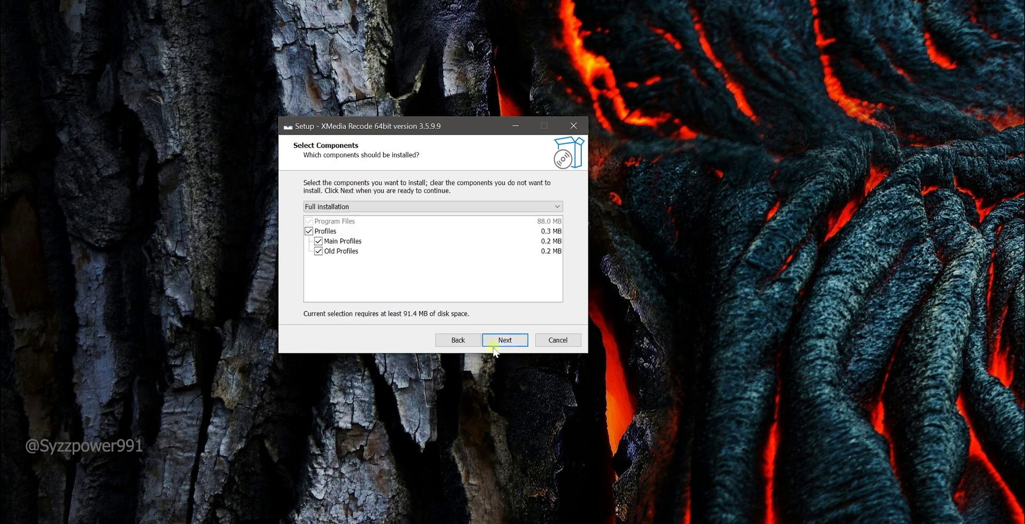
left_click(525, 339)
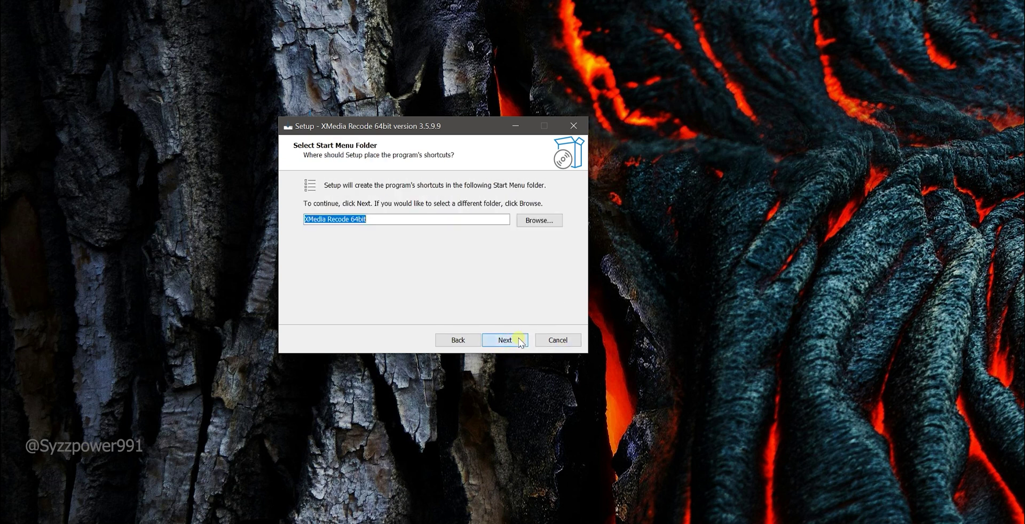
left_click(511, 341)
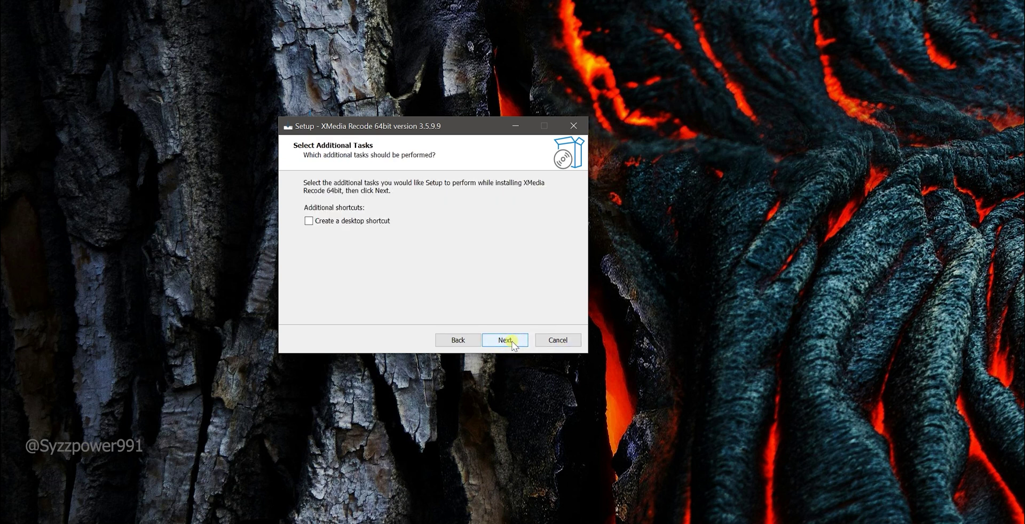
Install XMedia Recode 64bit with a desktop shortcut, then finish the setup and launch the program.
left_click(309, 220)
left_click(498, 342)
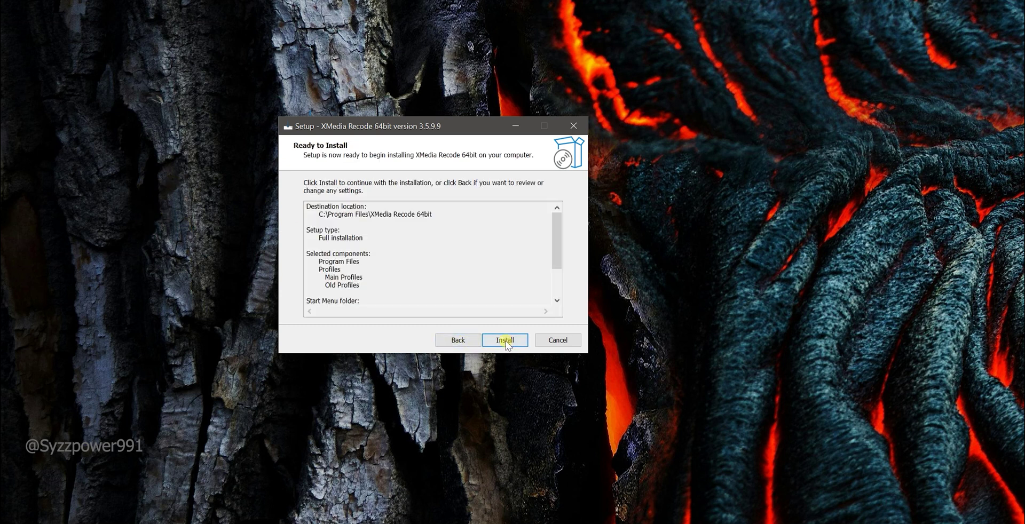
left_click(499, 342)
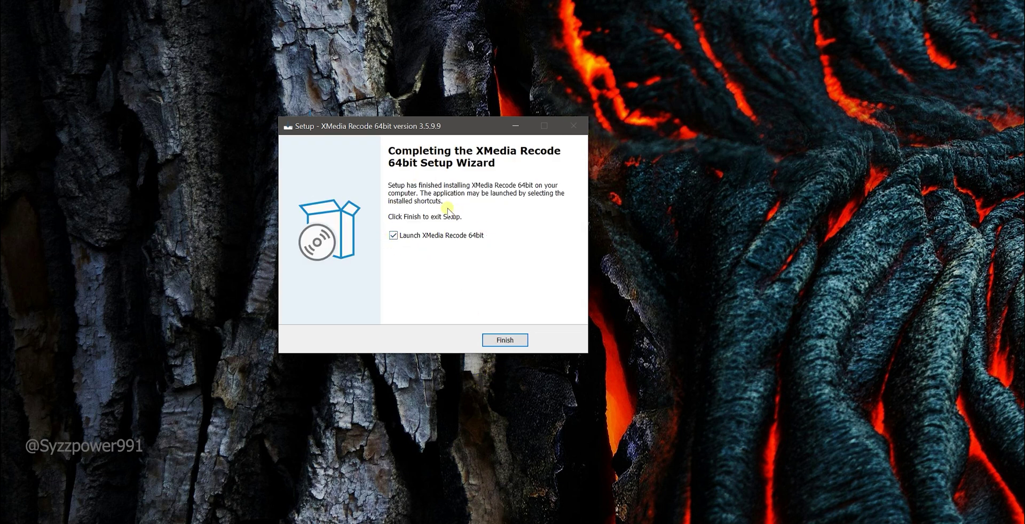
left_click(494, 342)
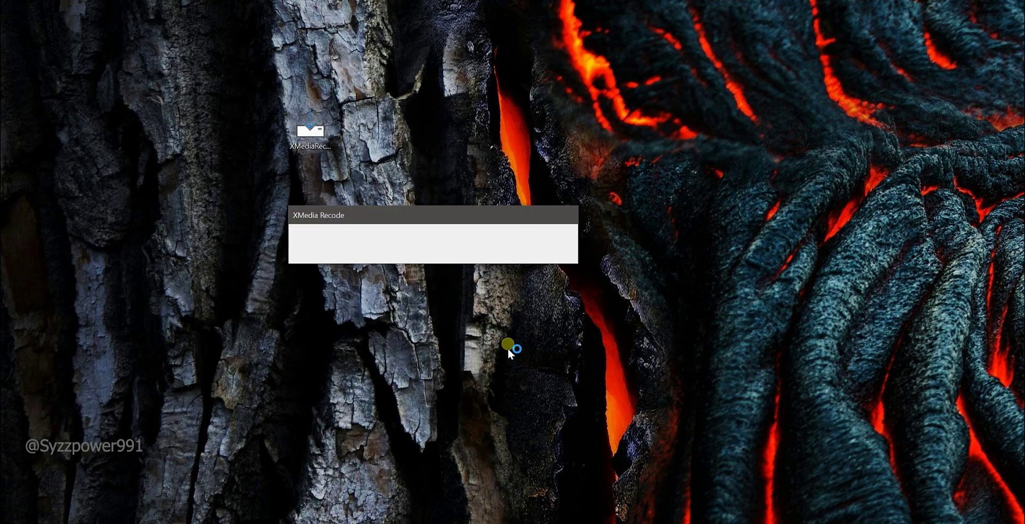
left_click_drag(22, 142, 130, 163)
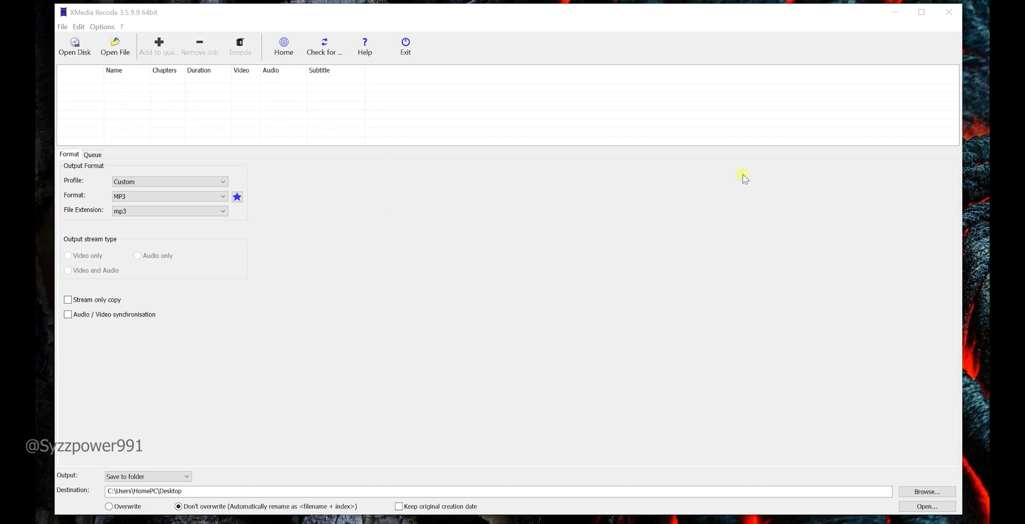
Uncover the MKV video on the desktop beside the converter window and examine its file type in its properties.
mouse_move(385, 154)
left_mouse_down()
mouse_move(396, 76)
mouse_move(395, 160)
mouse_move(402, 149)
left_mouse_up()
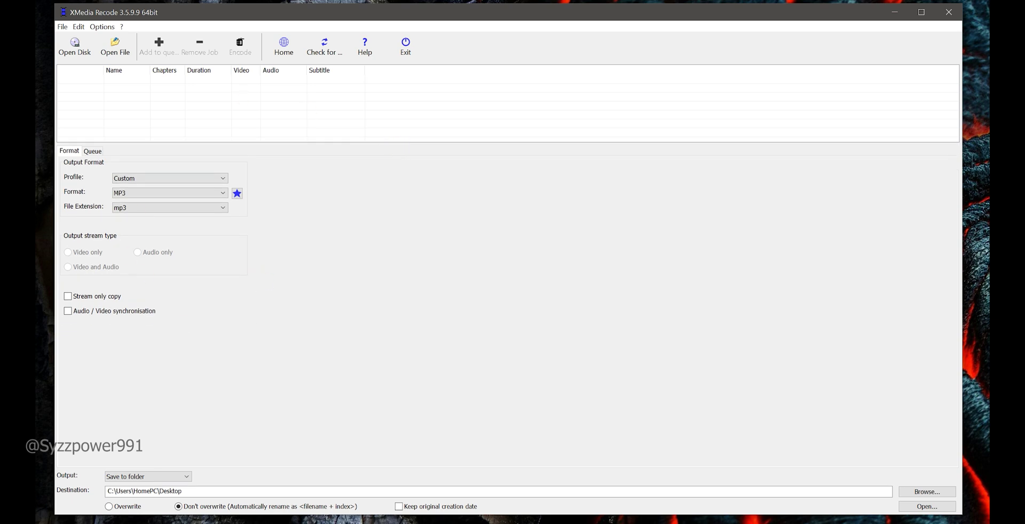
left_click_drag(297, 11, 337, 14)
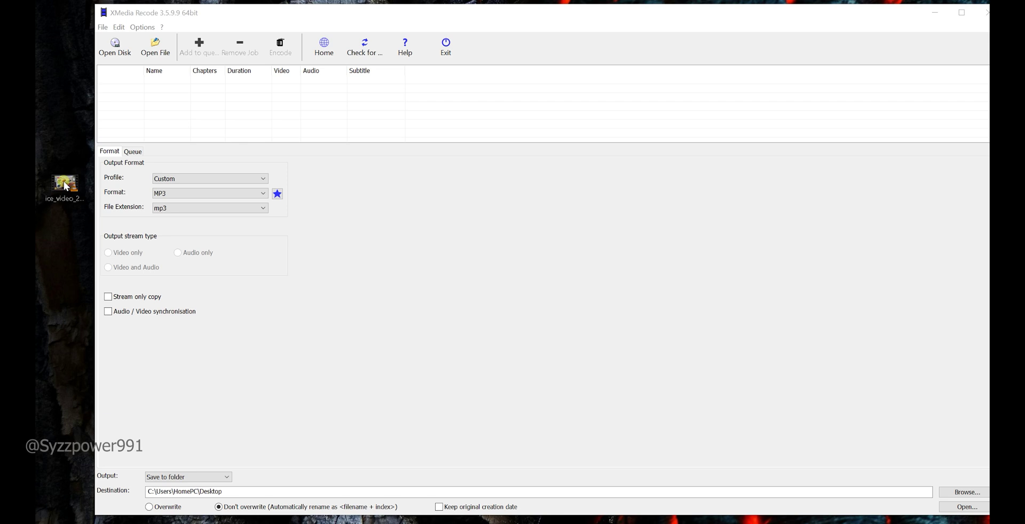
left_click(64, 196)
right_click(64, 197)
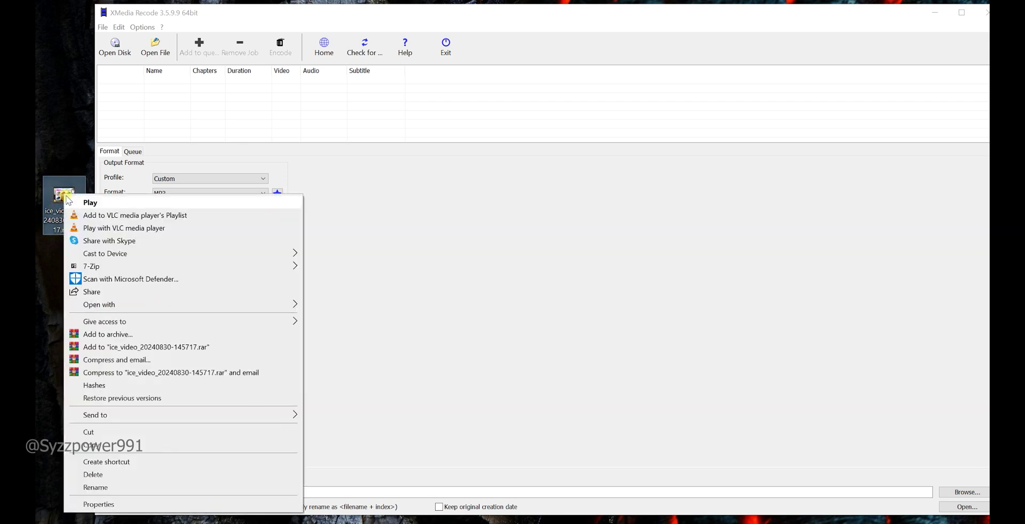
left_click(118, 505)
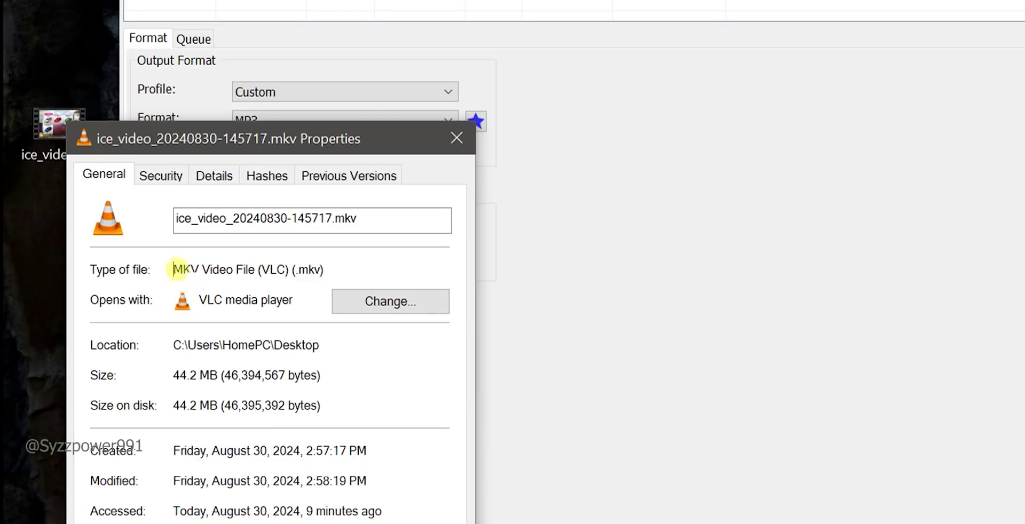
left_click_drag(174, 269, 339, 270)
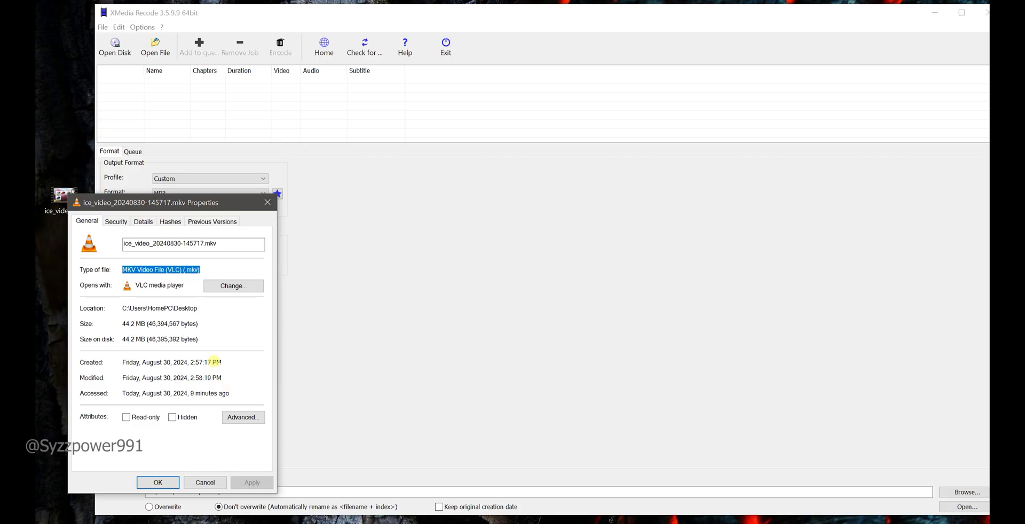
left_click(201, 482)
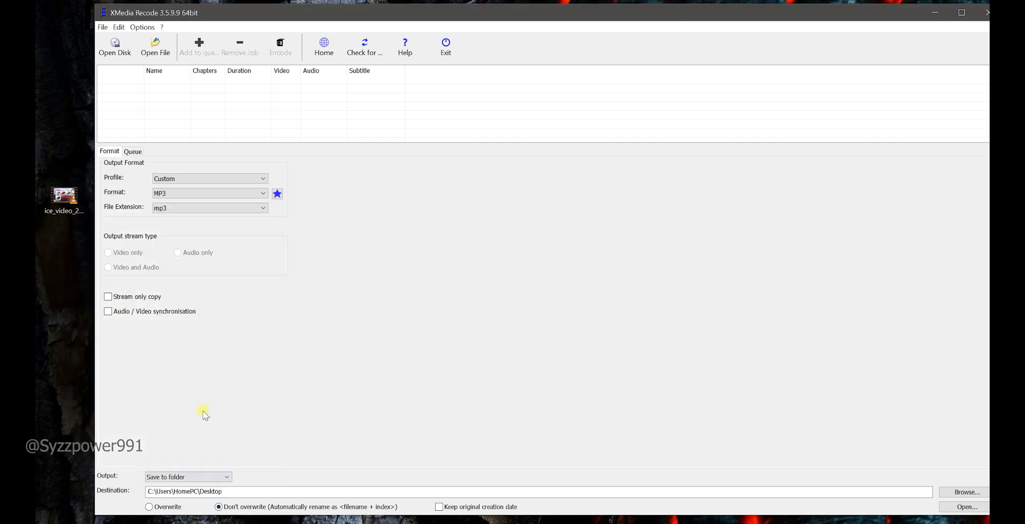
Load ice_video_20240830-145717.mkv from the desktop into XMedia Recode, widen the Name column, and enable Audio / Video synchronisation for it.
left_click_drag(71, 197, 201, 100)
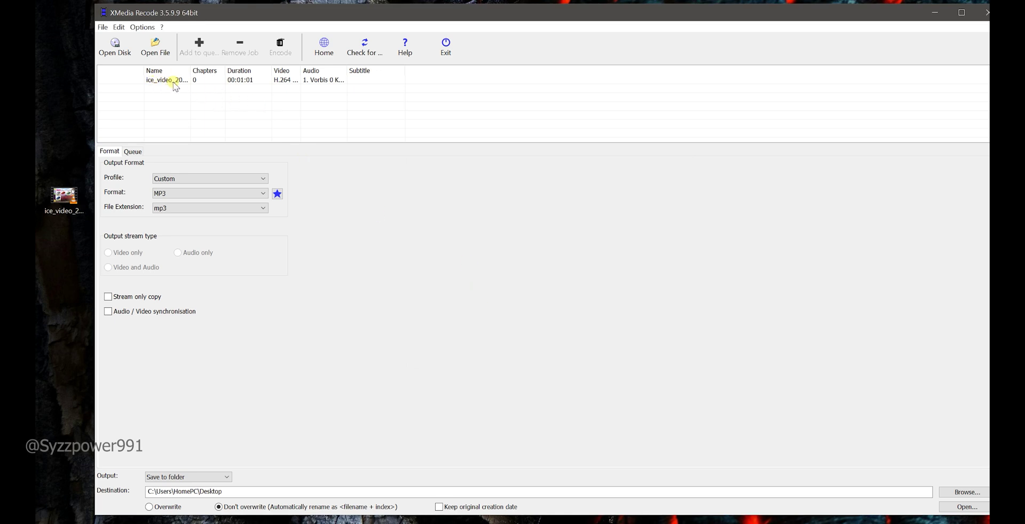
left_click_drag(191, 71, 276, 79)
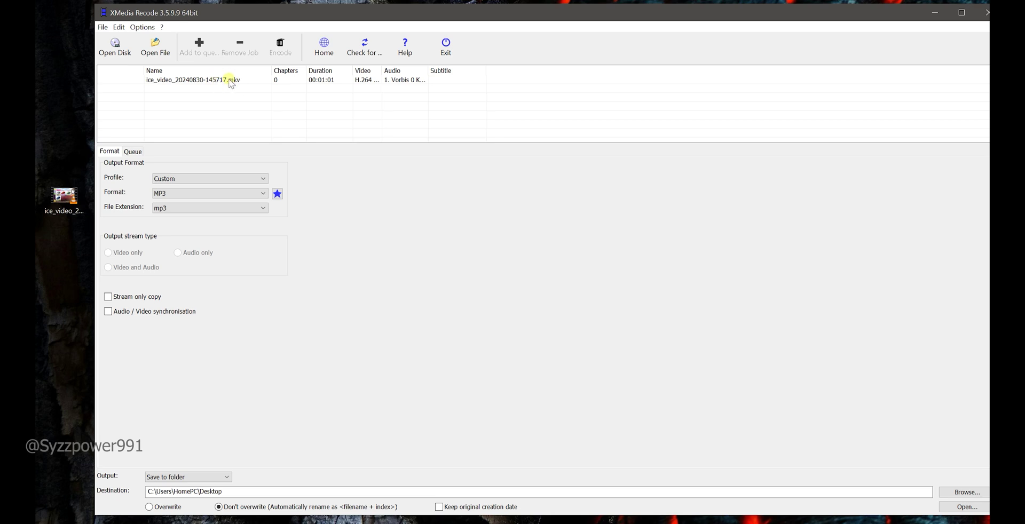
left_click(192, 81)
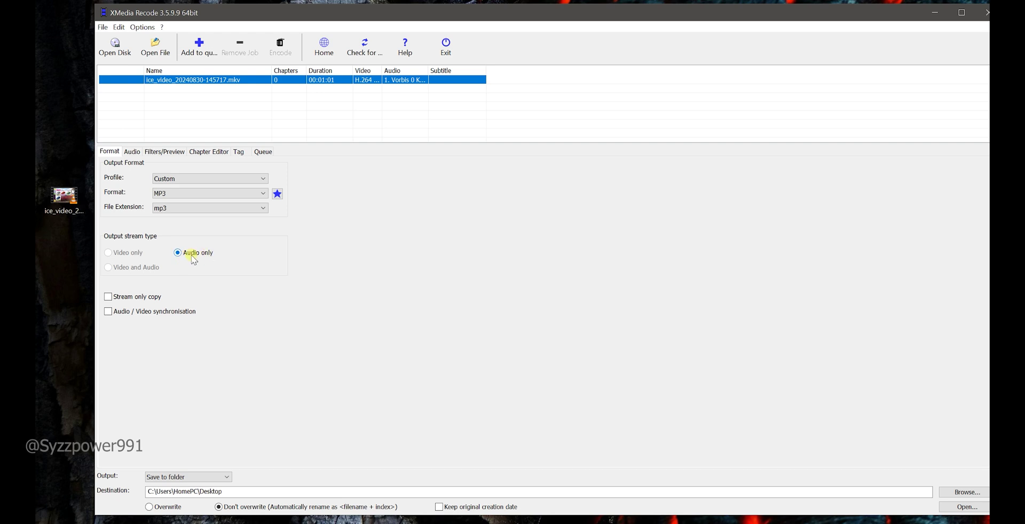
left_click(108, 312)
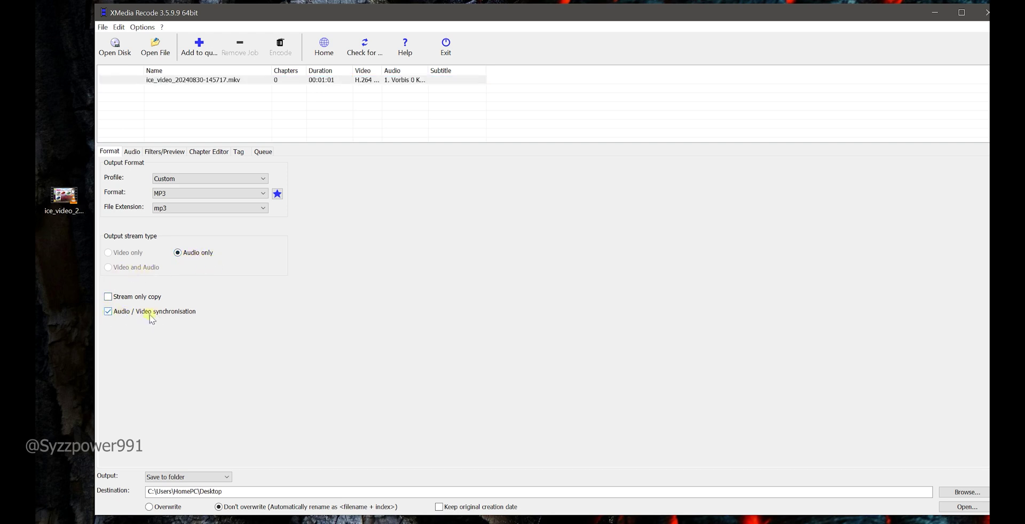
left_click(193, 83)
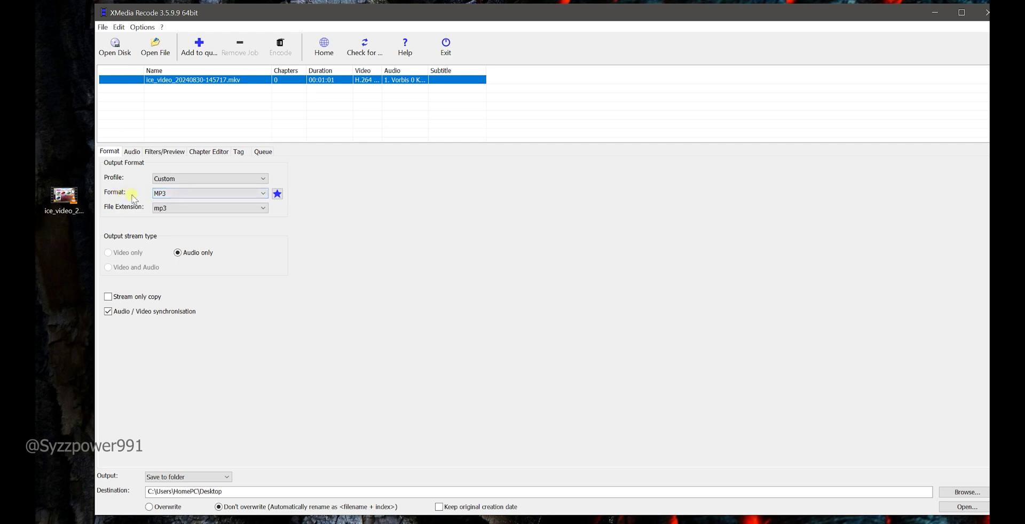
Preview ice_video_20240830-145717.mkv from the desktop in VLC media player and close the player.
double_click(64, 197)
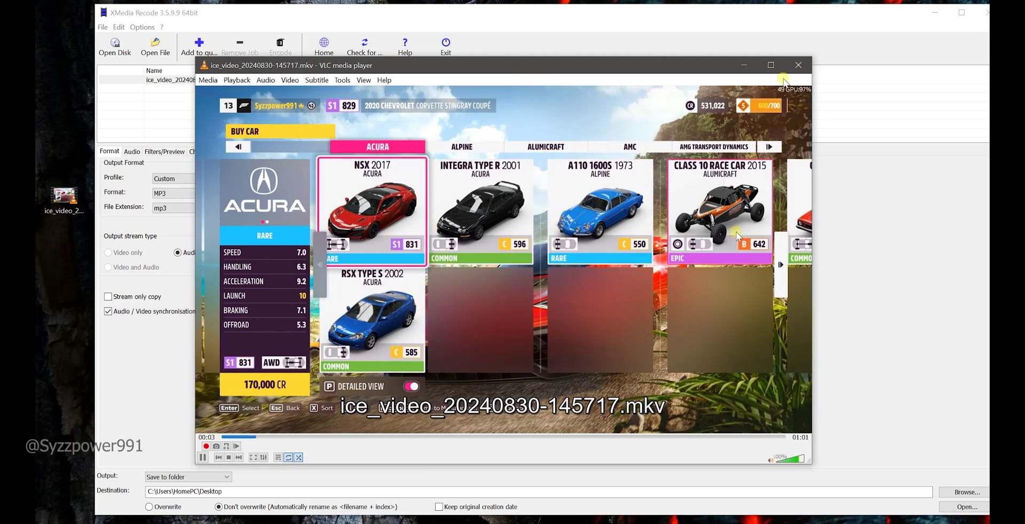
left_click(796, 66)
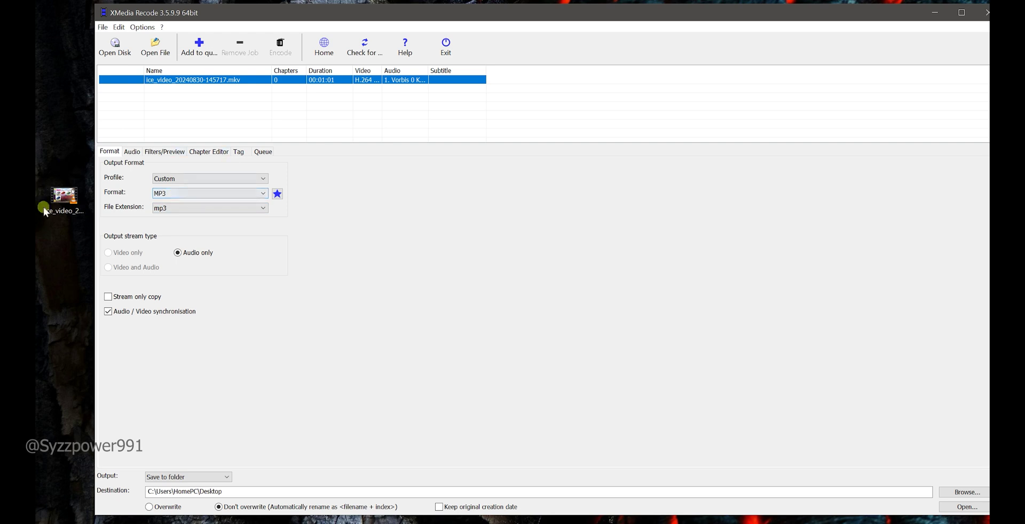
left_click(65, 198)
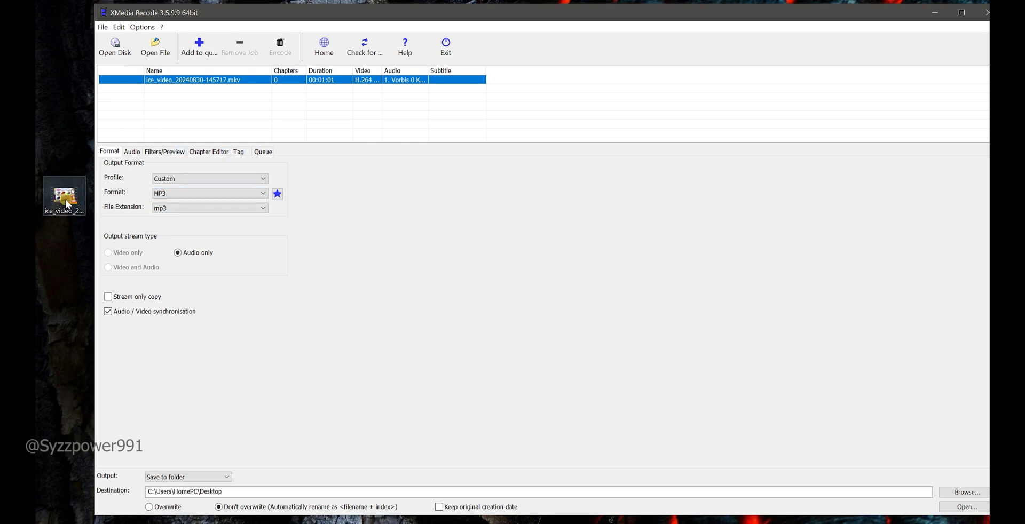
Switch to the Notepad note, highlight the target format WMA in its heading, and minimize the note.
key("alt+Tab")
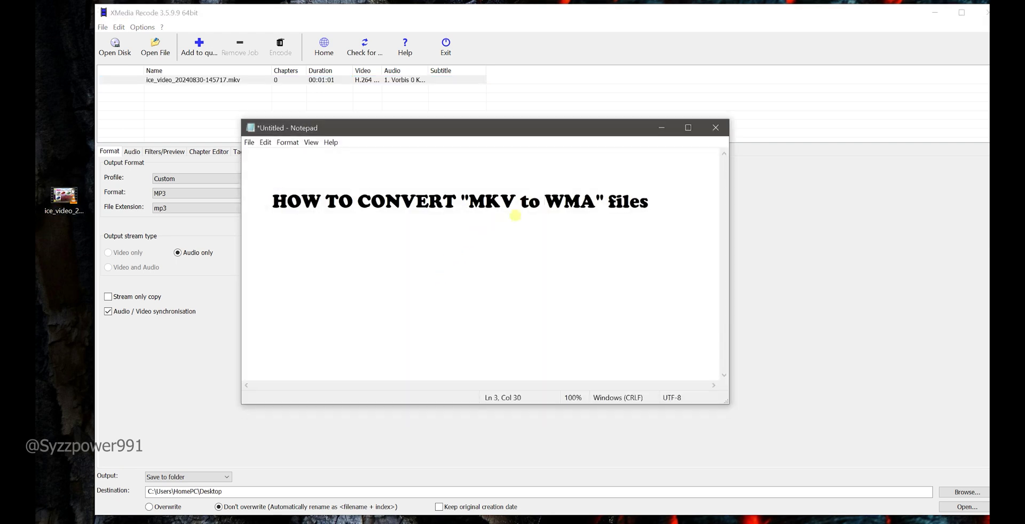
left_click_drag(545, 202, 585, 202)
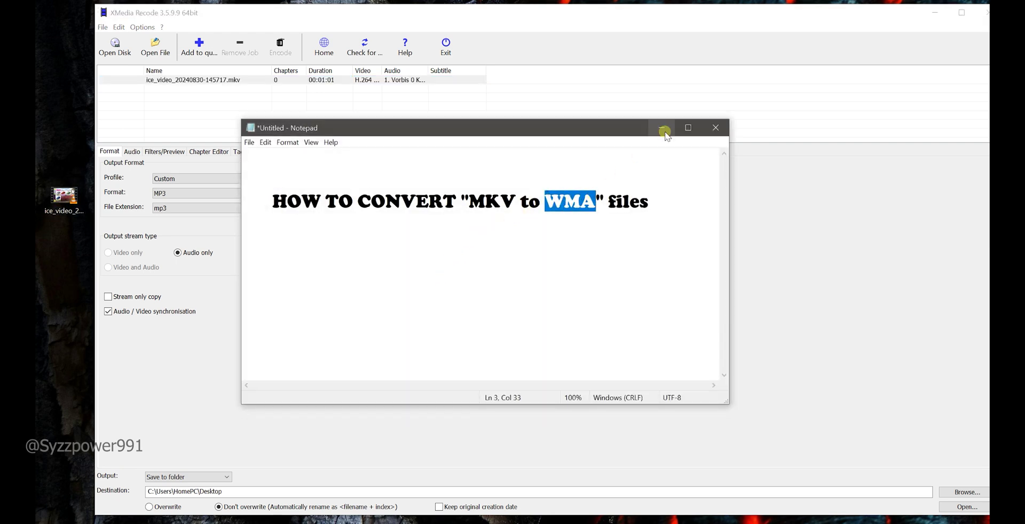
left_click(661, 128)
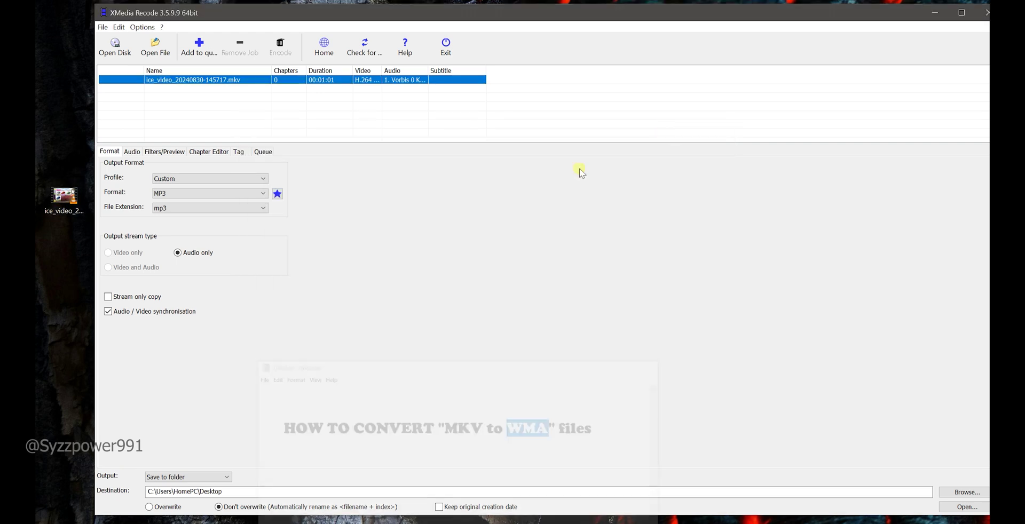
Set the output format to WMA with the wma file extension.
left_click(264, 194)
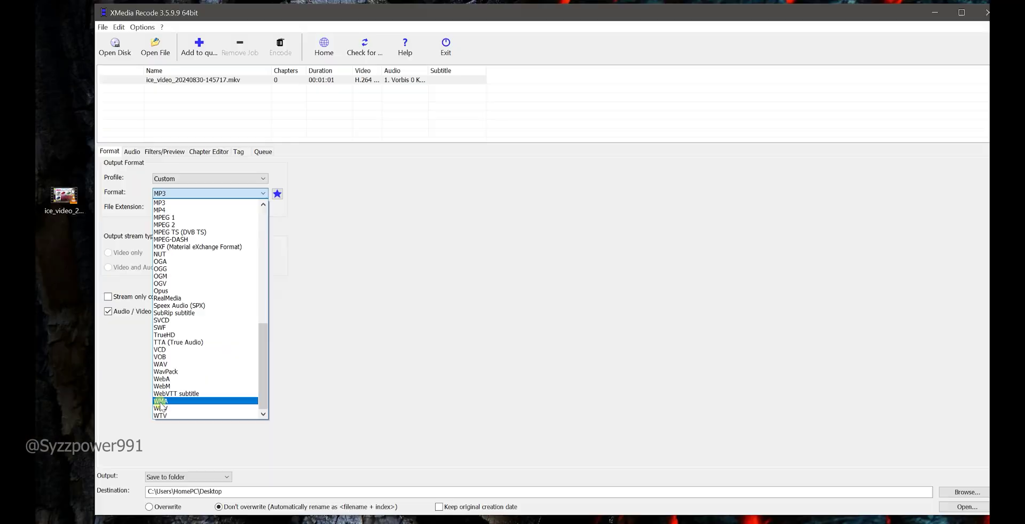
left_click(204, 464)
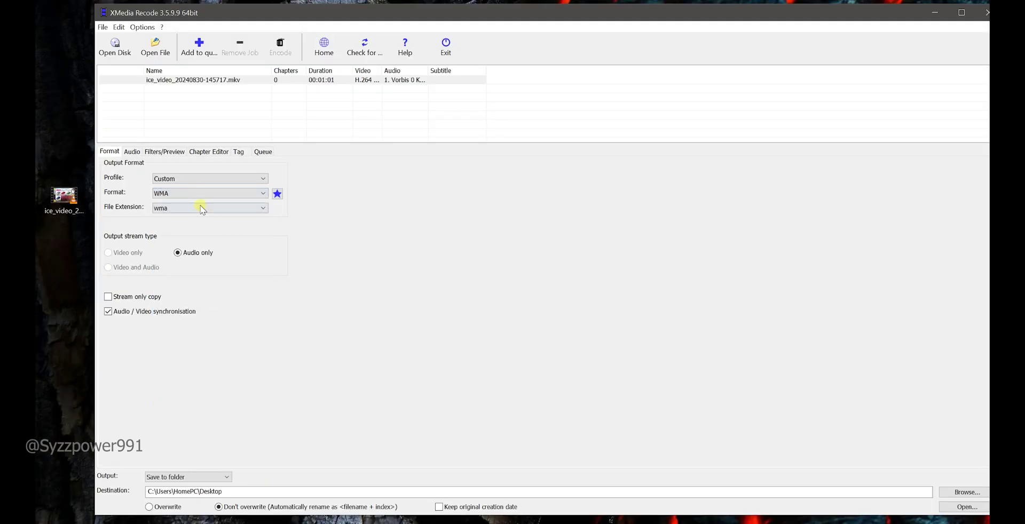
left_click(167, 209)
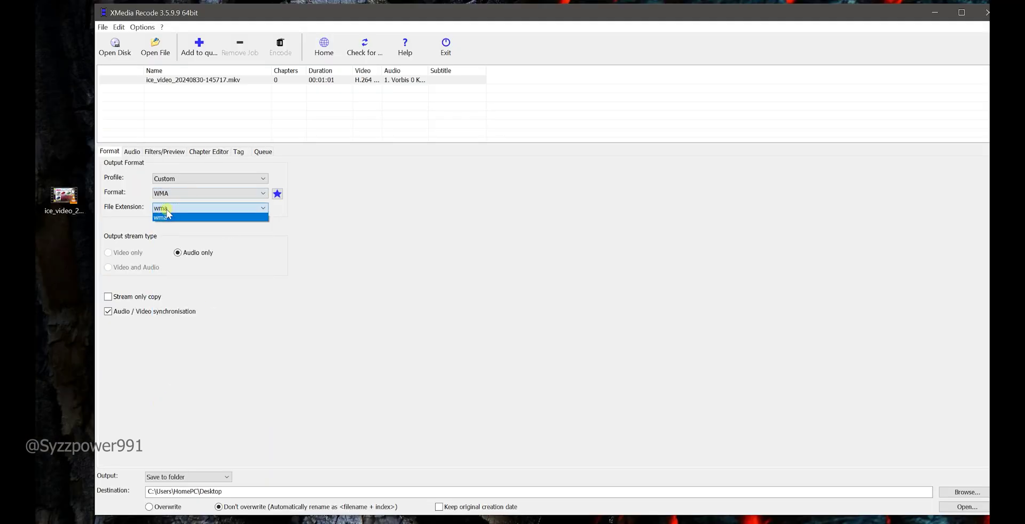
left_click(163, 210)
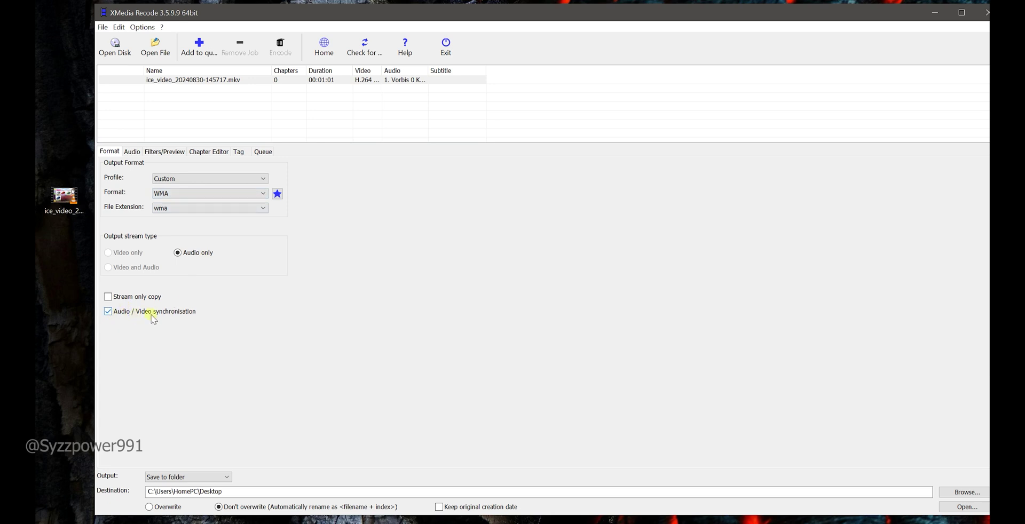
Review the audio settings with the mode kept on Convert, plus the audio track filters and chapter editor, and return to the format settings.
left_click(132, 151)
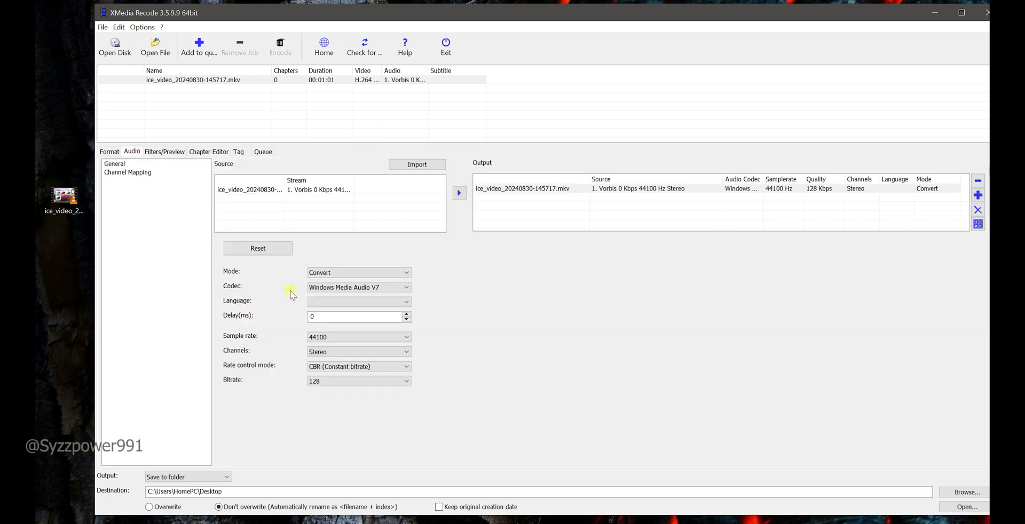
left_click(319, 274)
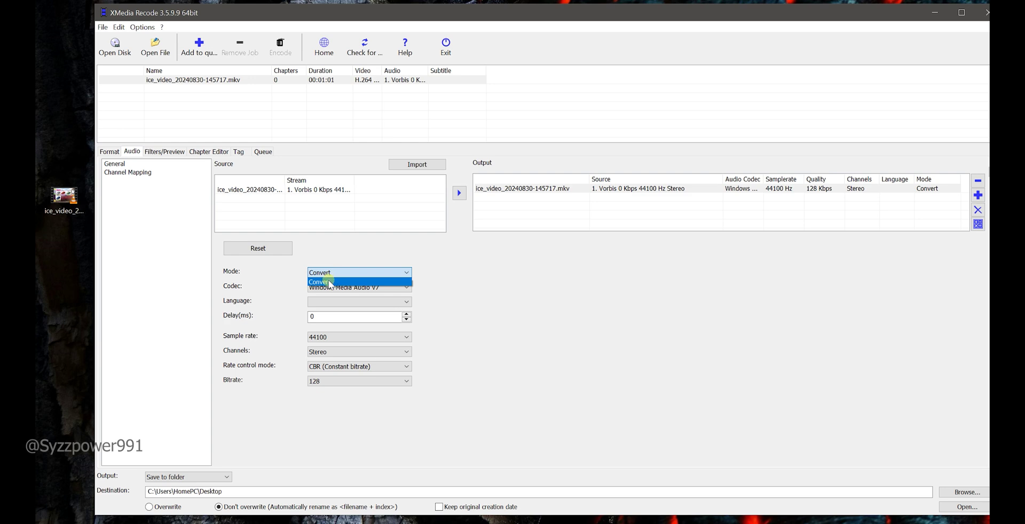
left_click(348, 282)
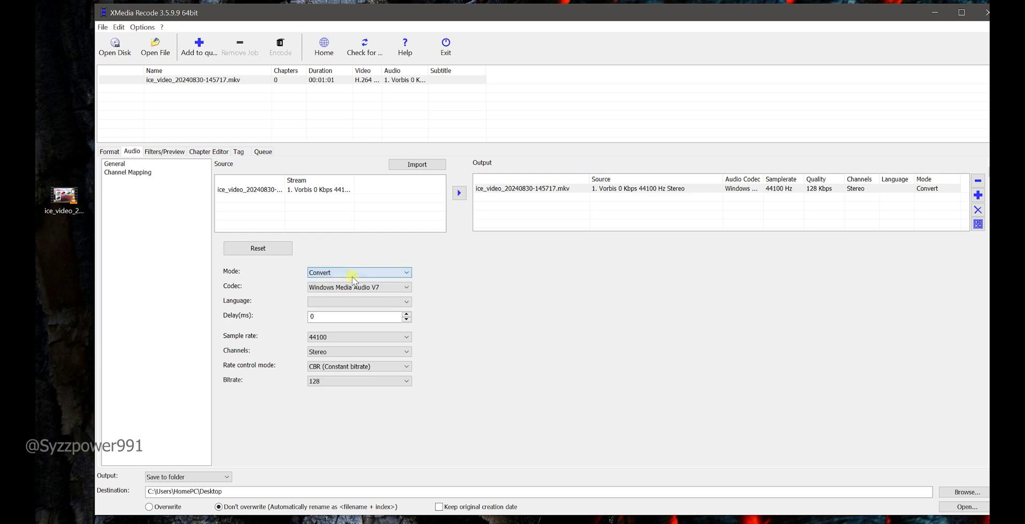
left_click(165, 152)
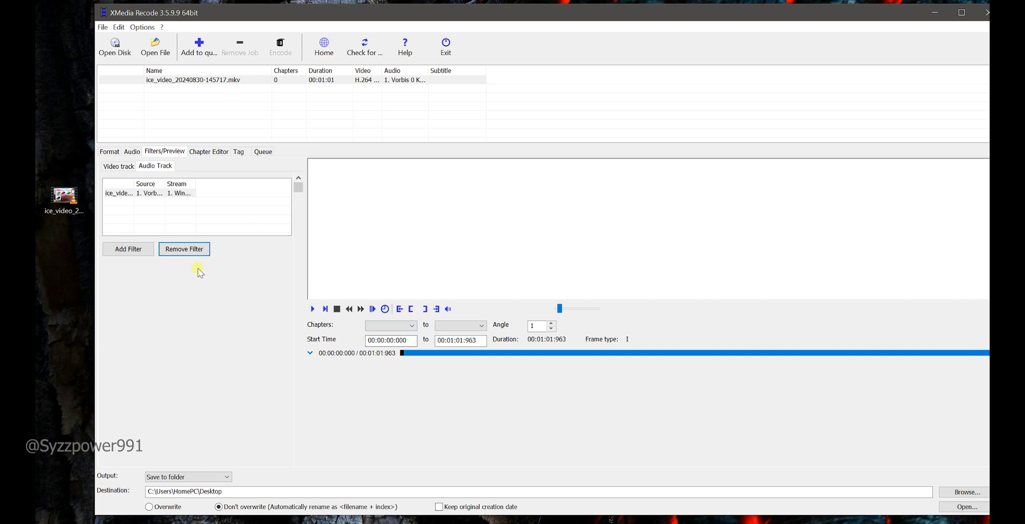
left_click(206, 152)
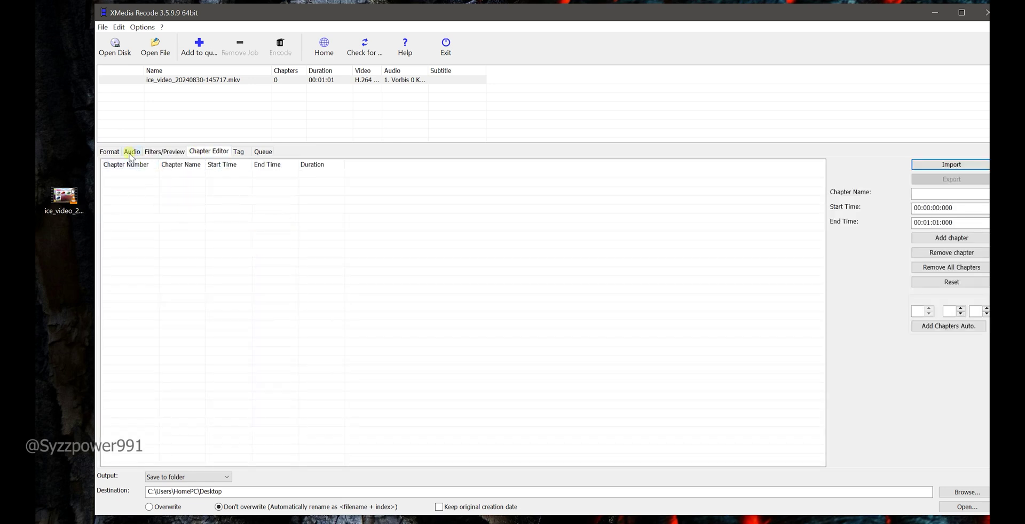
left_click(110, 151)
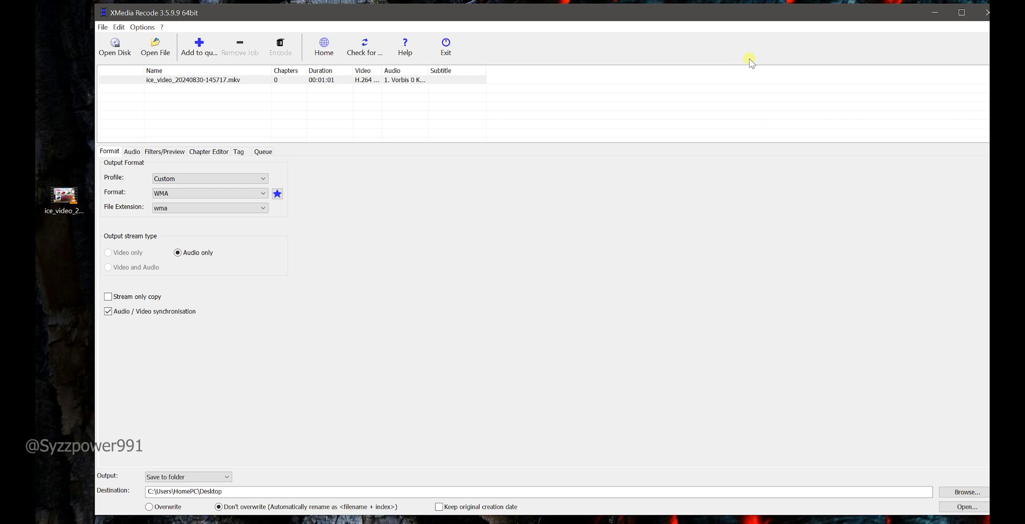
Create a new folder on the desktop as the output destination and check it on the desktop.
left_click_drag(733, 21, 690, 19)
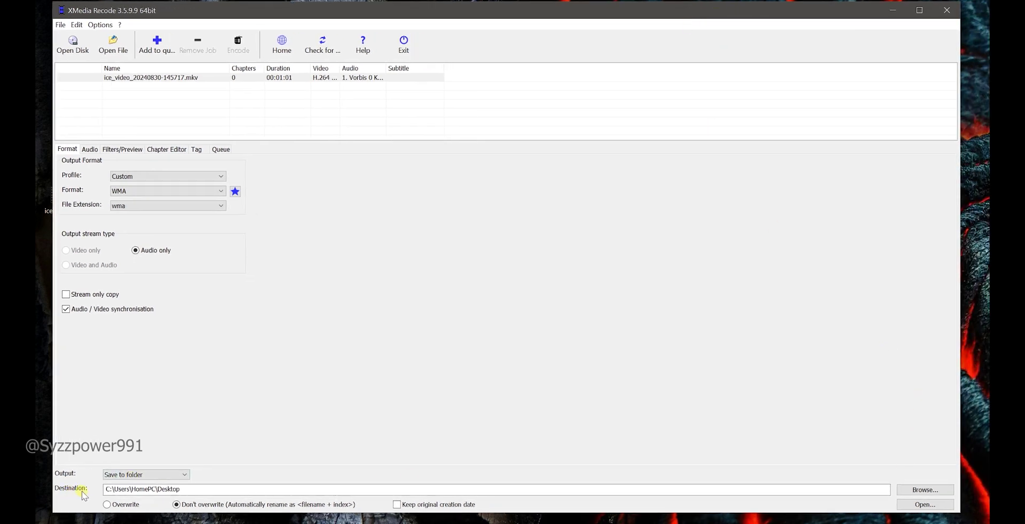
left_click(917, 490)
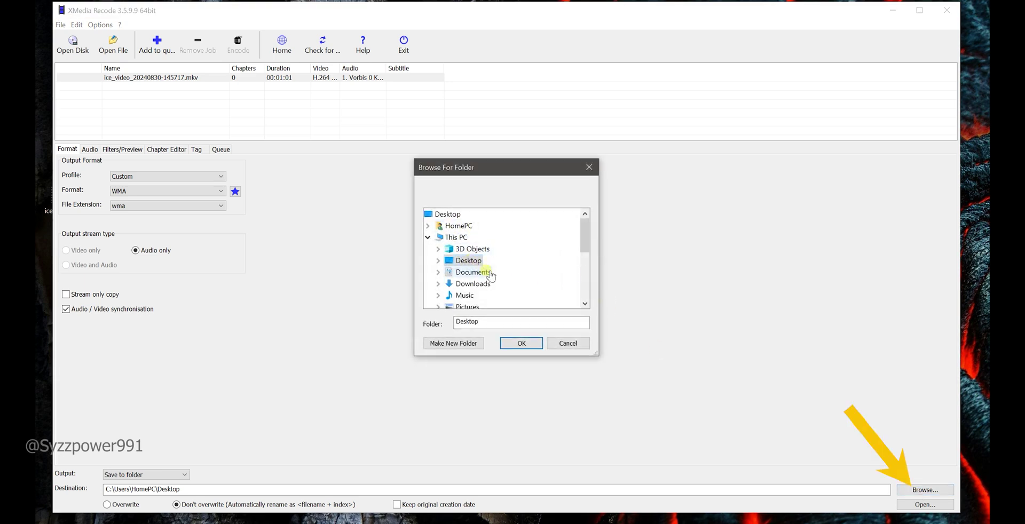
left_click(456, 344)
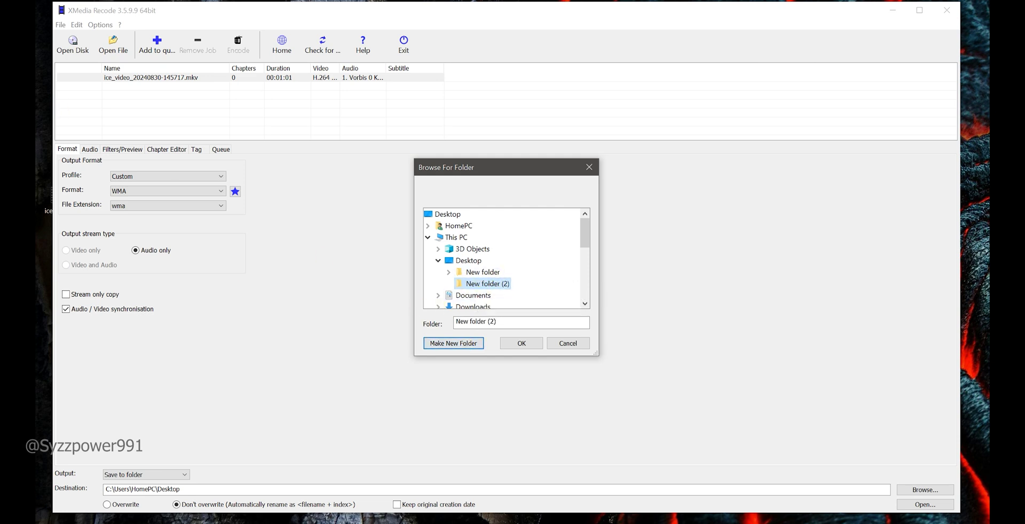
left_click(523, 343)
left_click_drag(462, 12, 505, 18)
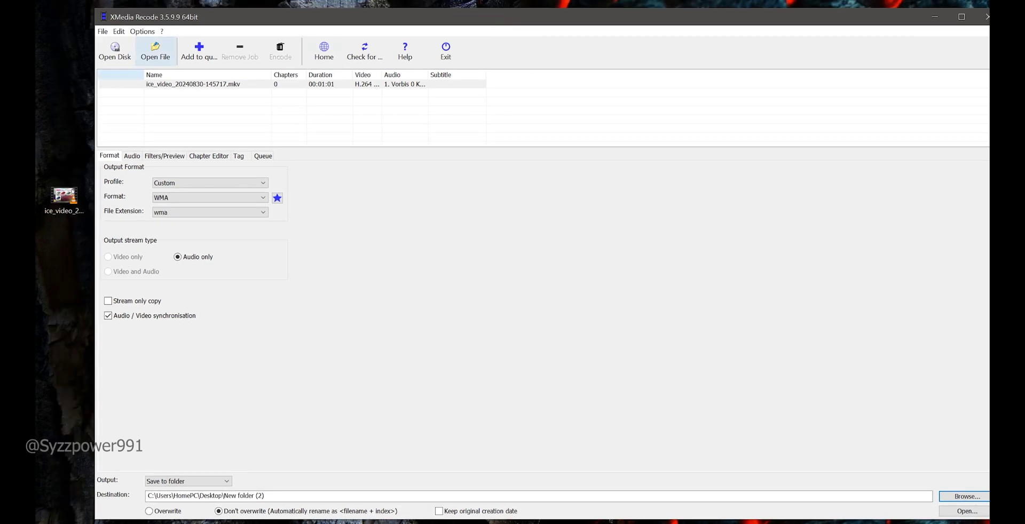
left_click(60, 105)
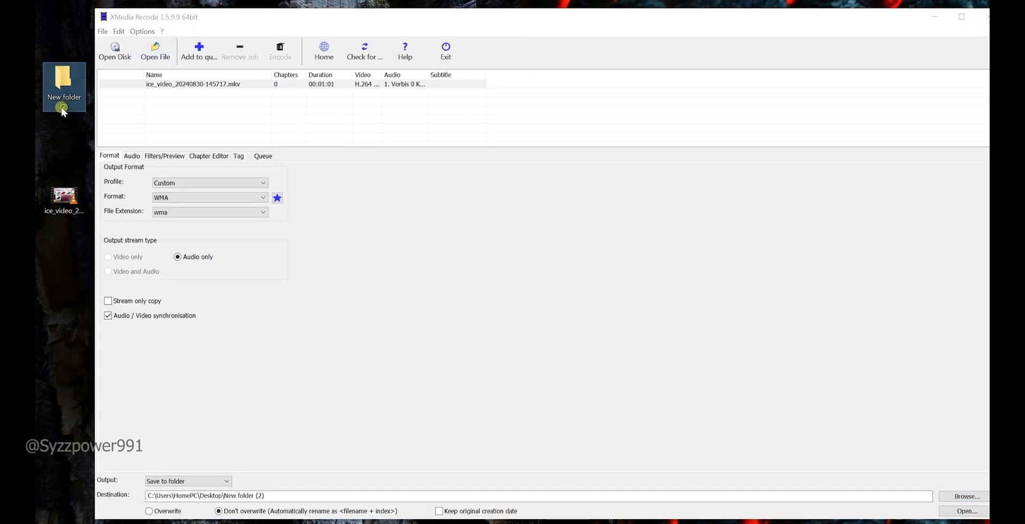
left_click_drag(241, 17, 218, 4)
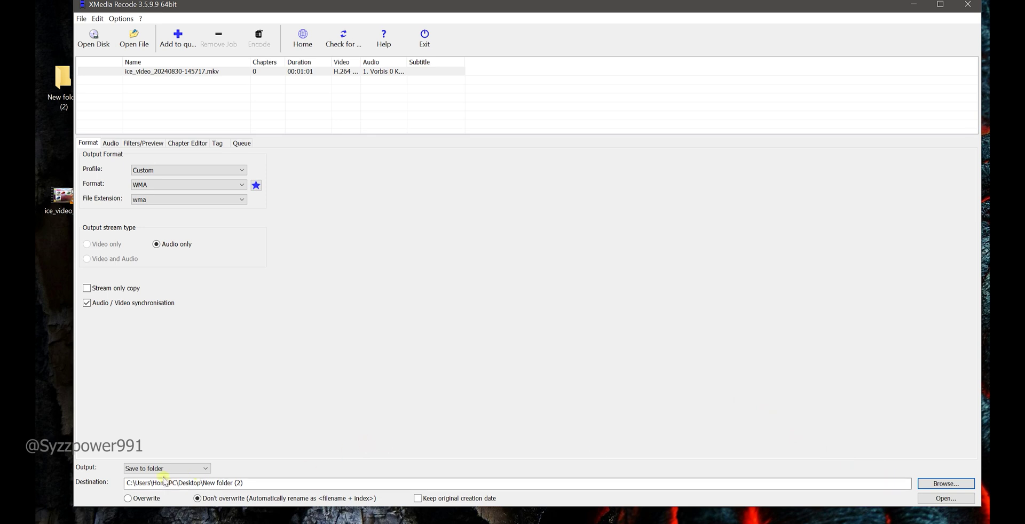
Add the MKV video to the queue, encode it to WMA, and dismiss the completion message.
left_click(179, 43)
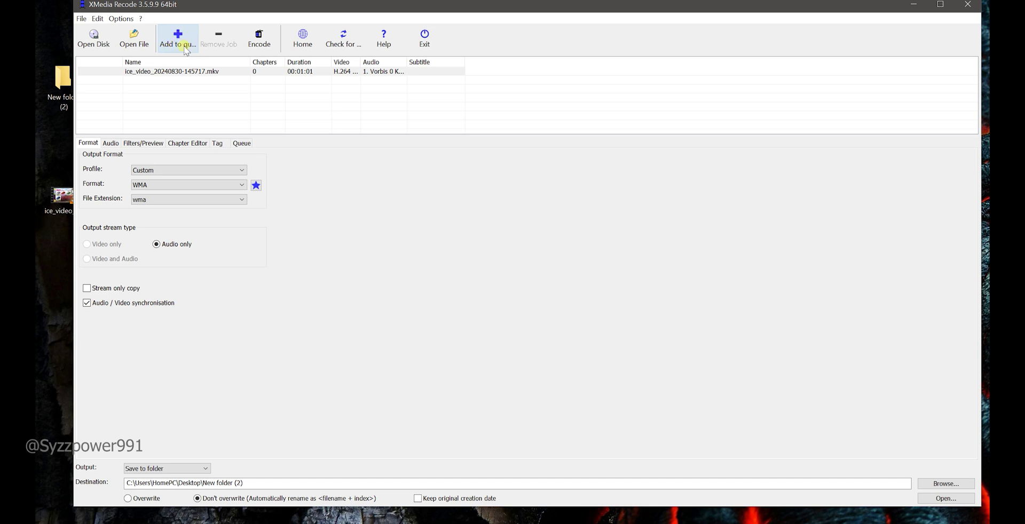
left_click(259, 47)
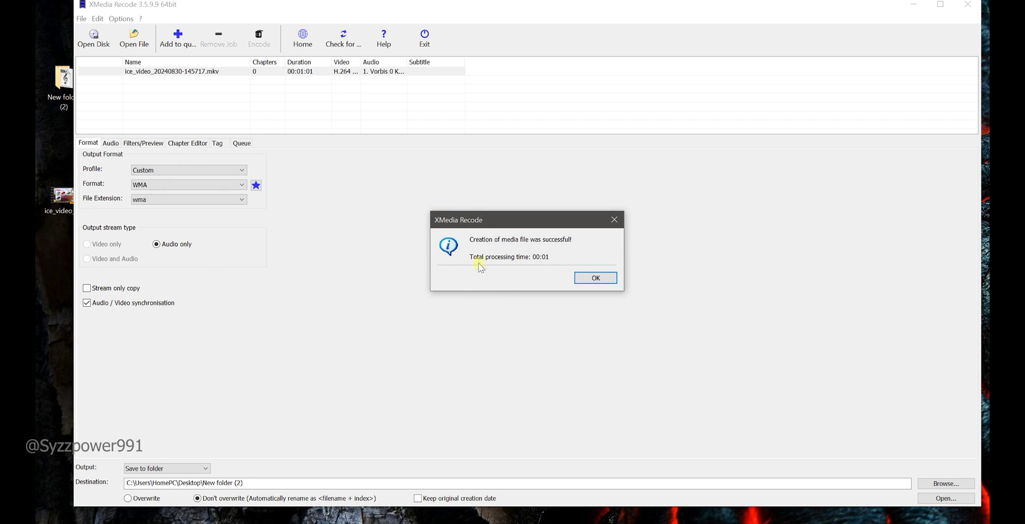
left_click(596, 279)
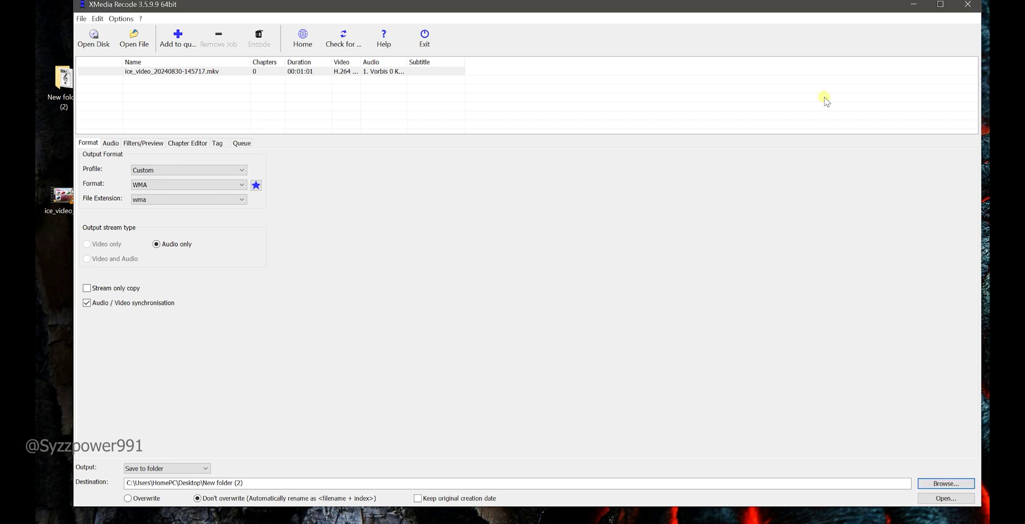
Minimize XMedia Recode, move the output folder toward the middle of the desktop, and open it.
left_click(920, 6)
left_click_drag(63, 80, 465, 135)
double_click(459, 142)
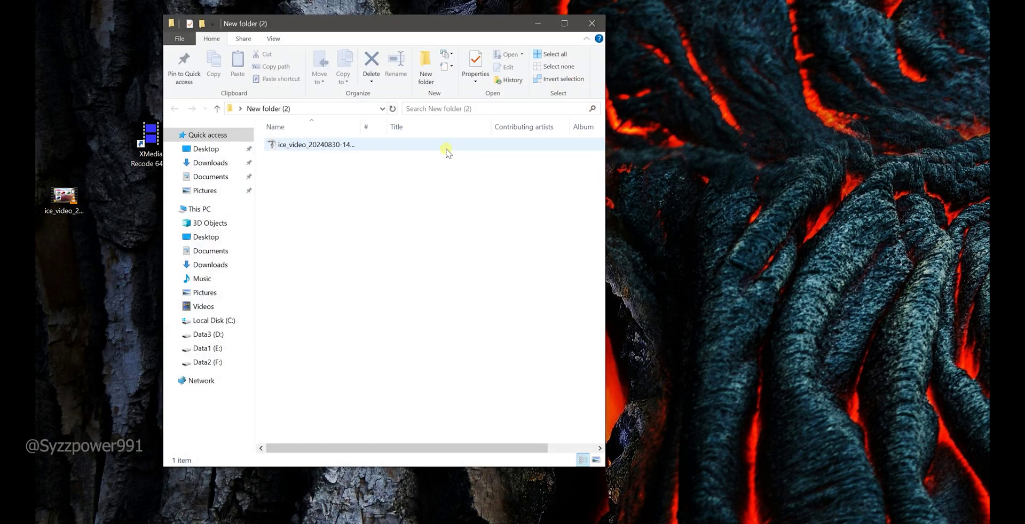
Widen the folder's Name column and play the converted ice_video_20240830-145717.wma, moving the player window over the folder.
left_click_drag(366, 128, 446, 129)
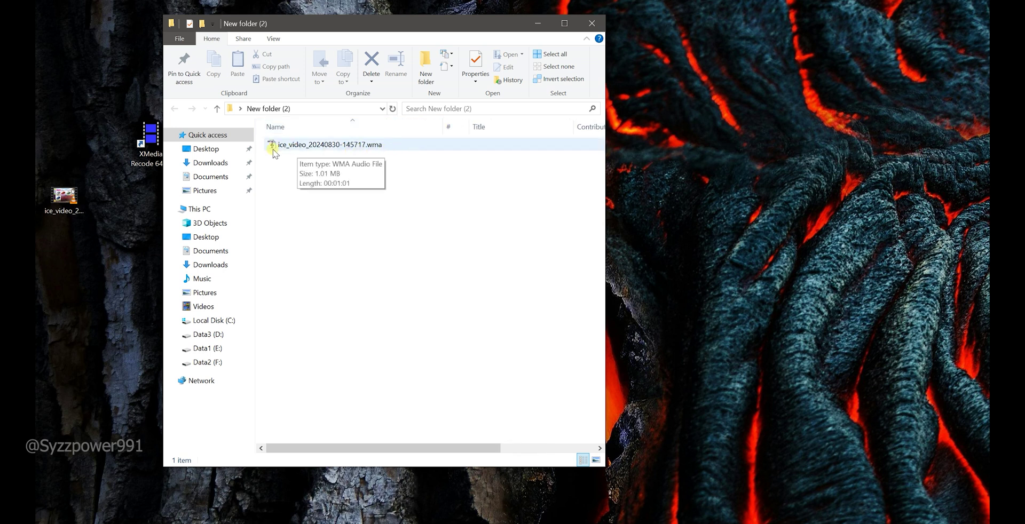
double_click(336, 147)
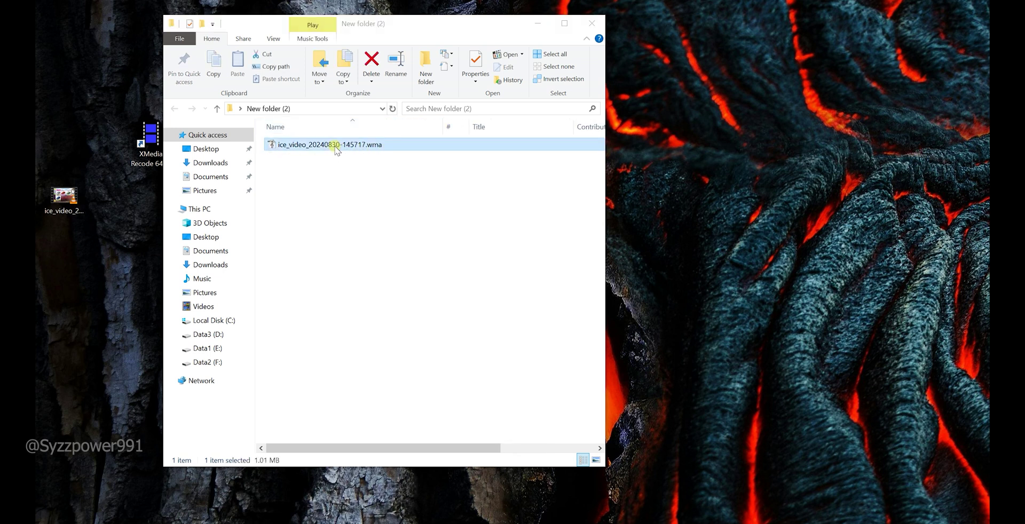
left_click_drag(423, 63, 450, 101)
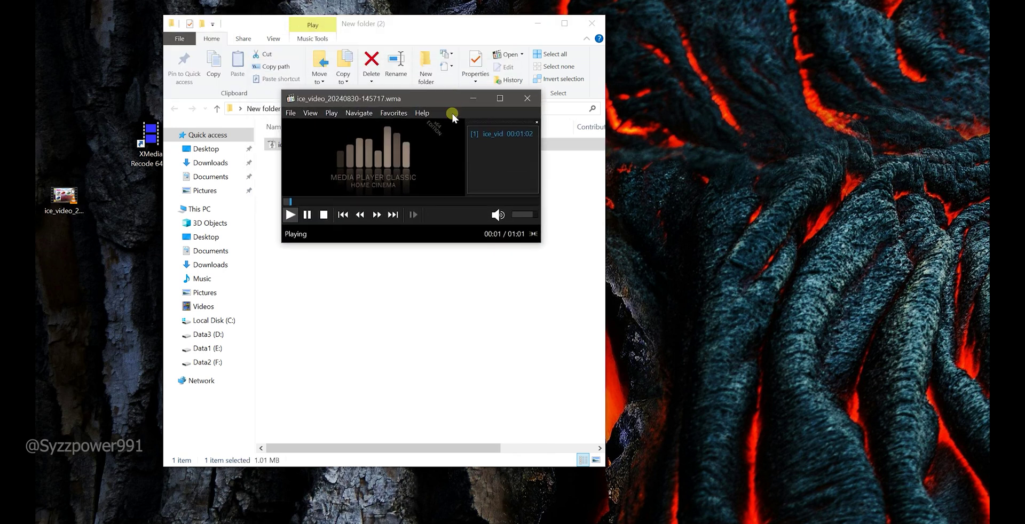